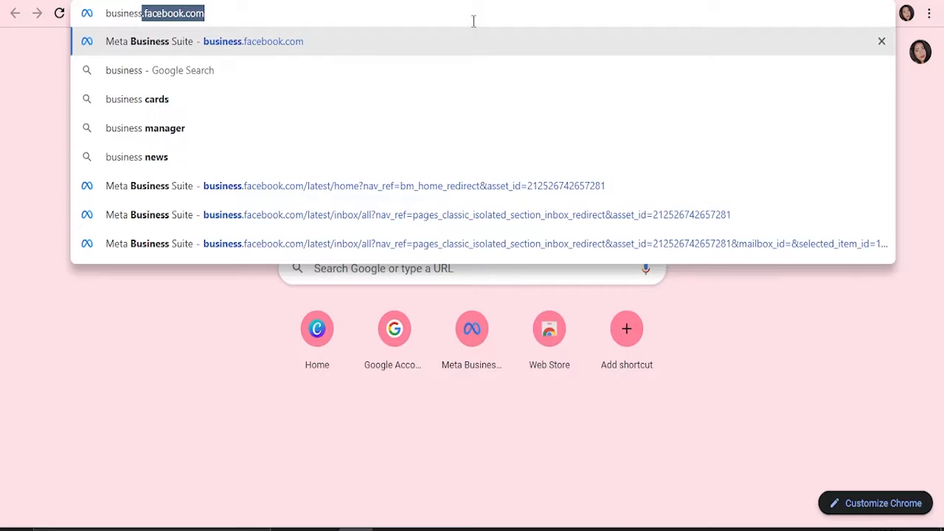
Open business.facebook.com and switch the active account to the Vibrant Visual Media page.
key(Return)
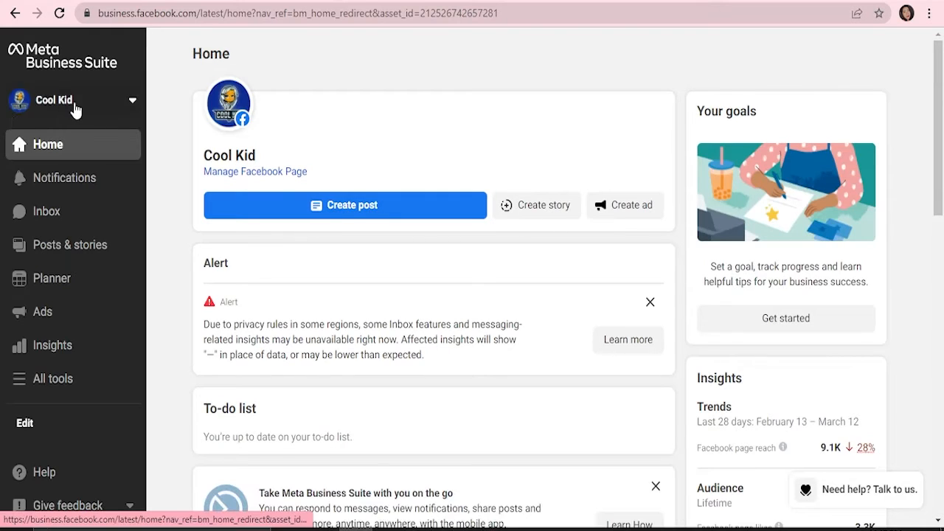
click(76, 108)
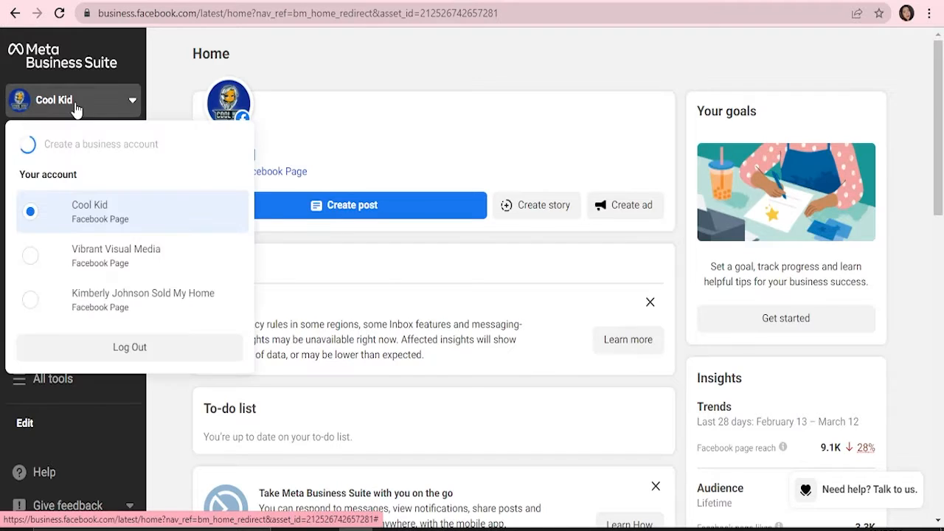
click(127, 264)
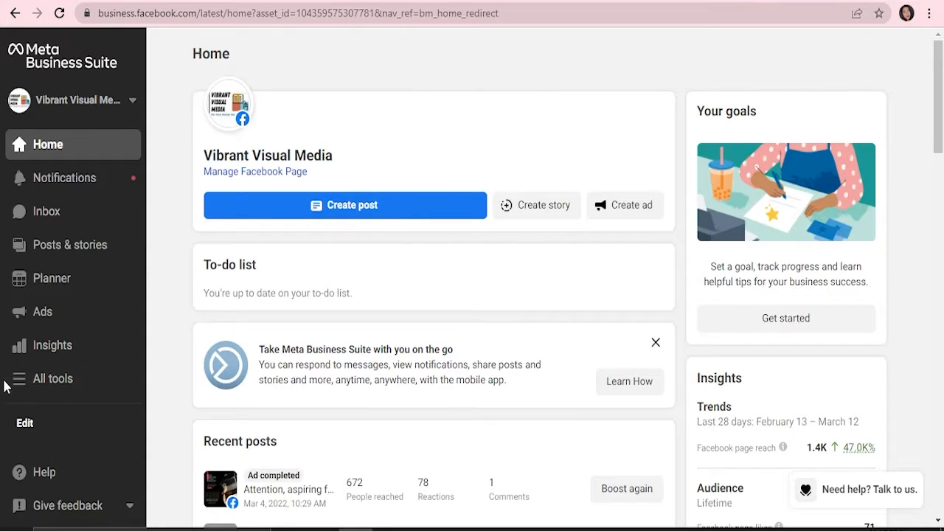
Open Ads Manager from the full tools list and look over the tools available there.
click(38, 385)
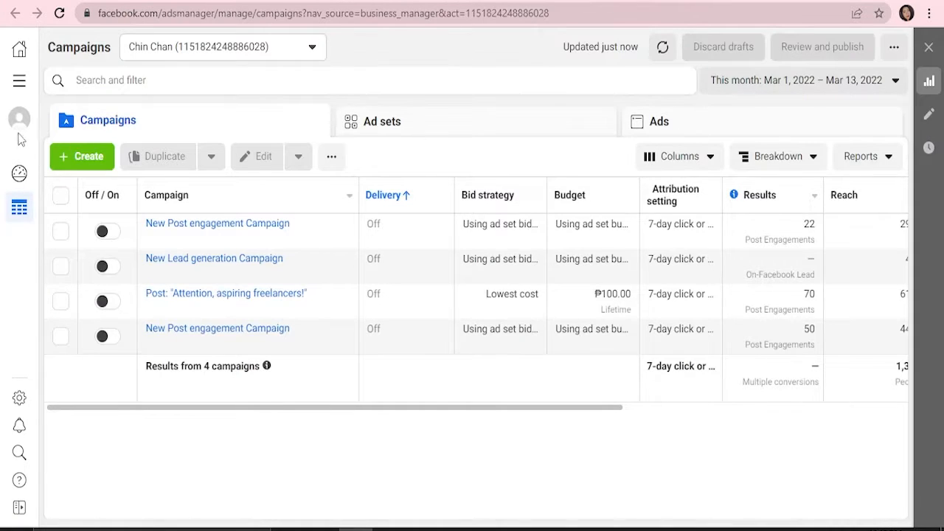
click(19, 89)
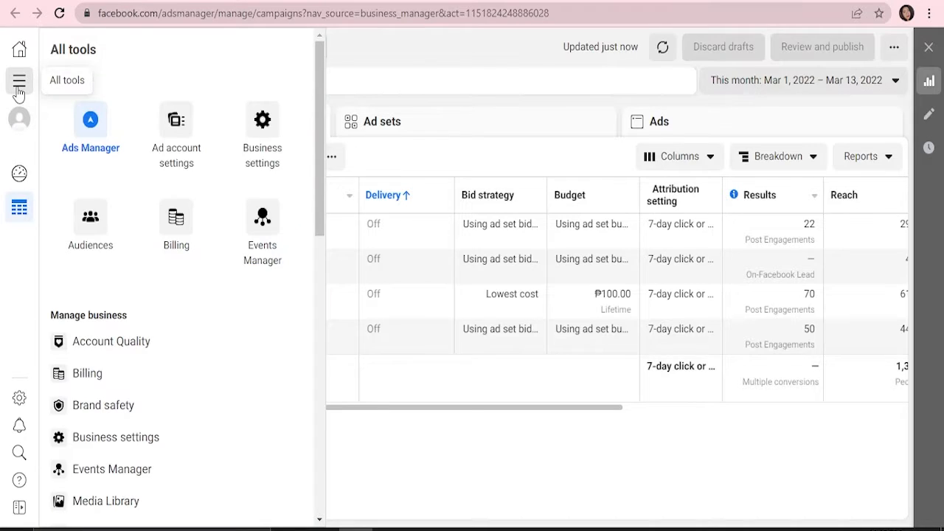
click(19, 88)
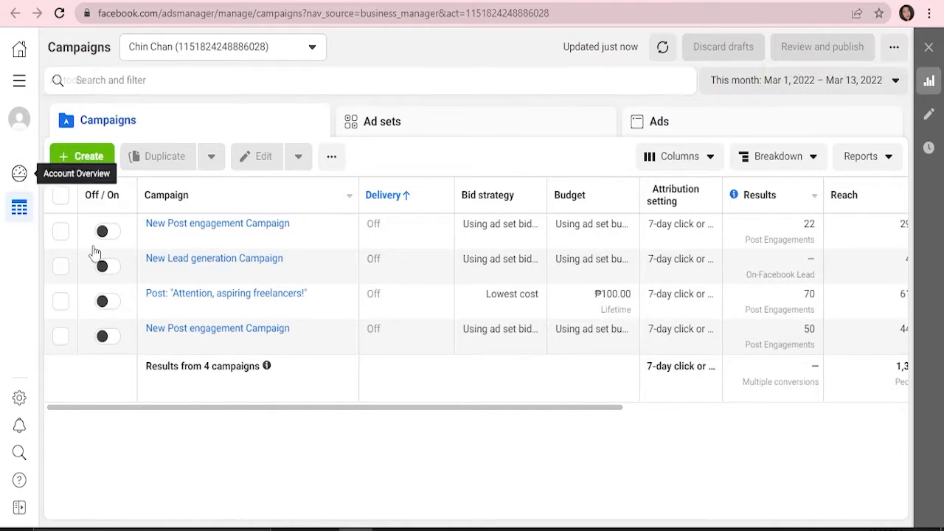
Start a new campaign and review the descriptions of the Awareness, Consideration and Conversion objectives.
click(76, 159)
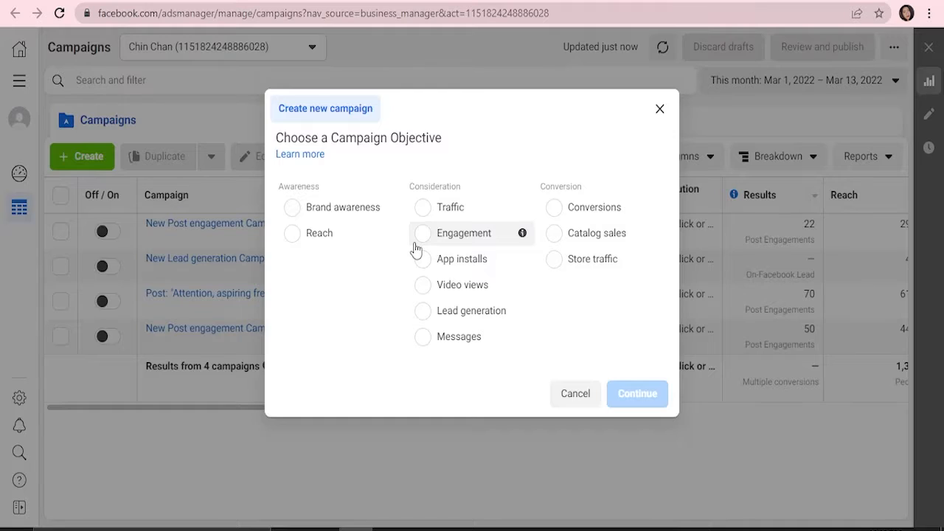
click(290, 210)
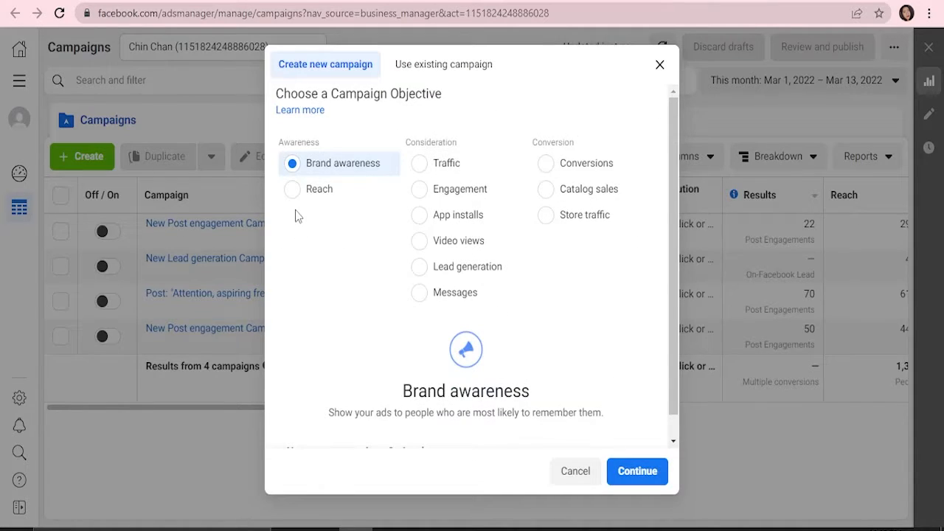
click(296, 199)
click(449, 163)
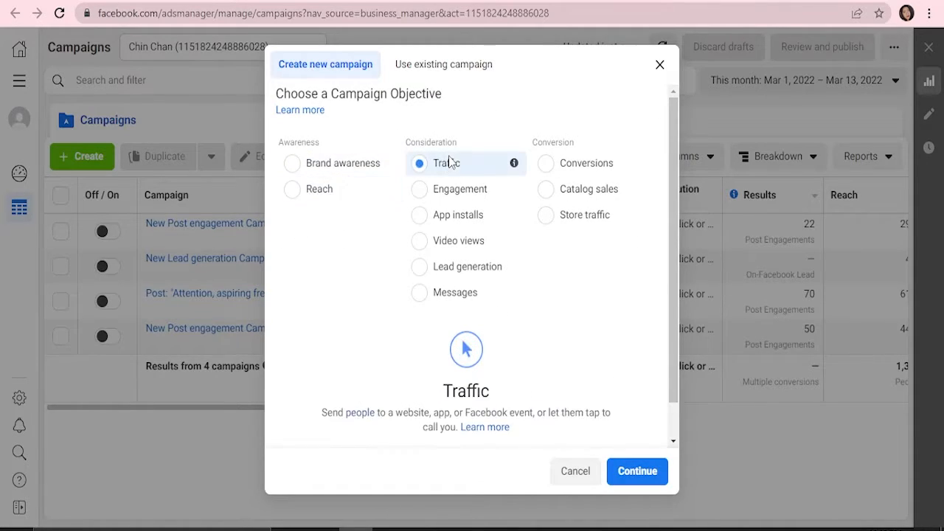
click(450, 189)
click(452, 218)
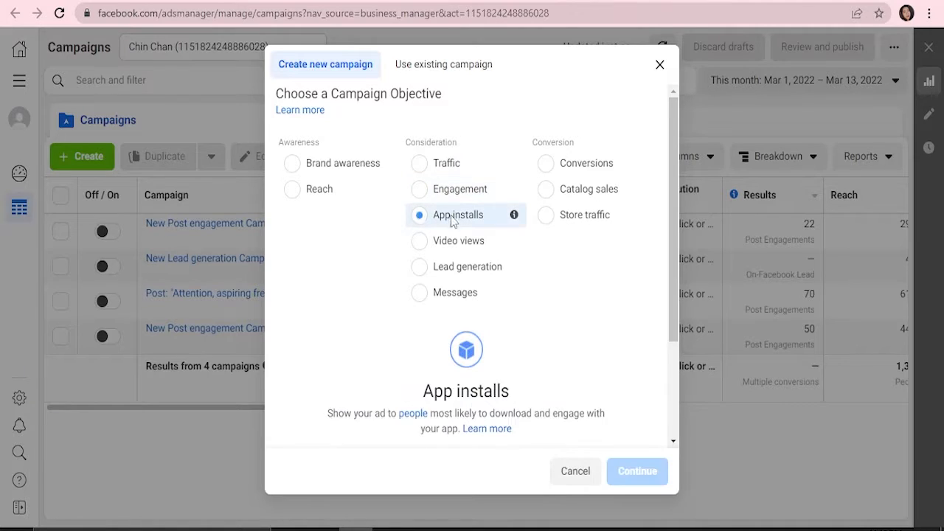
click(452, 243)
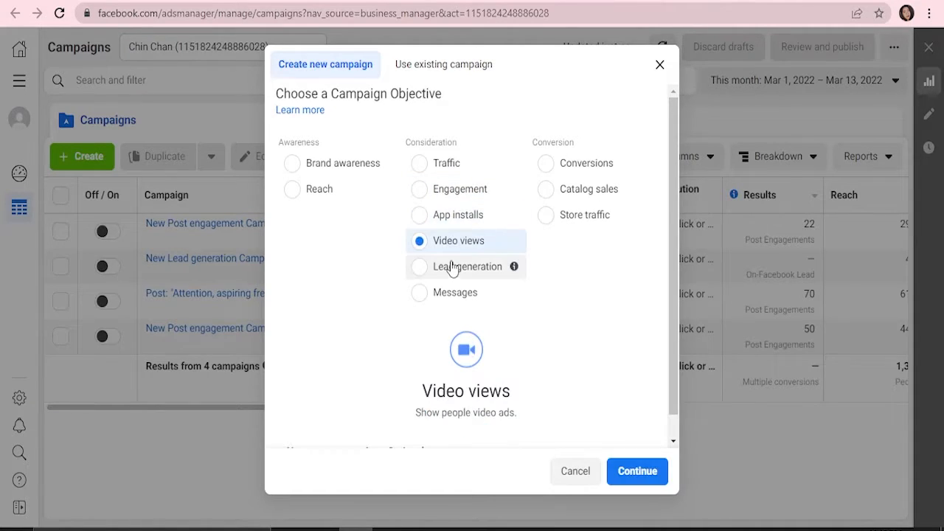
click(452, 268)
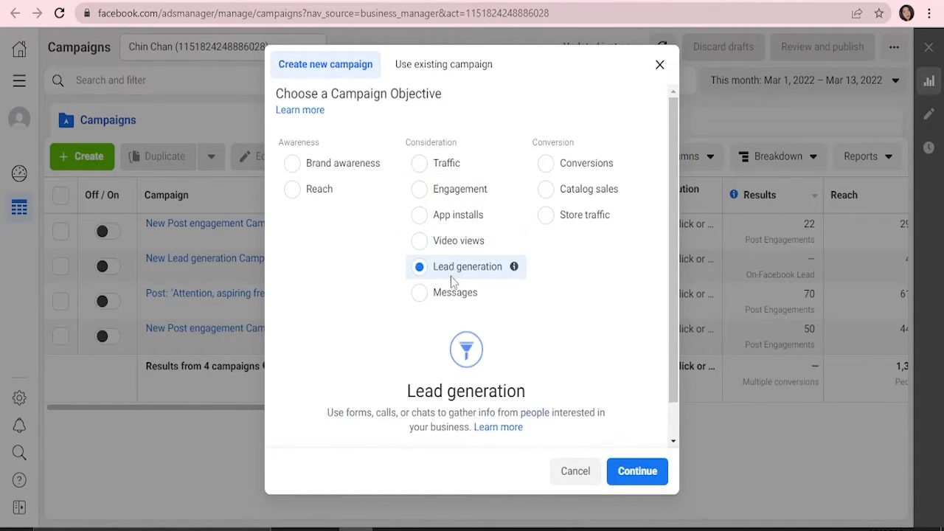
click(450, 294)
click(572, 168)
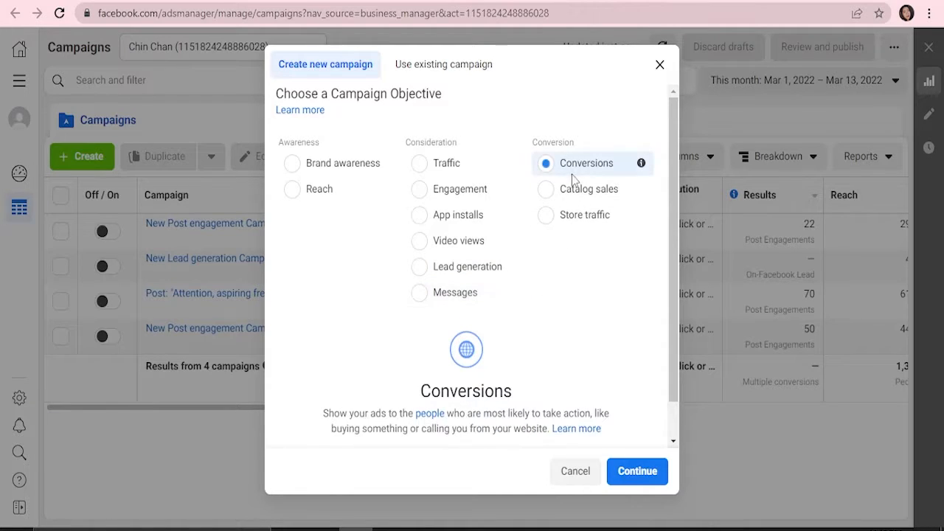
click(569, 189)
click(572, 214)
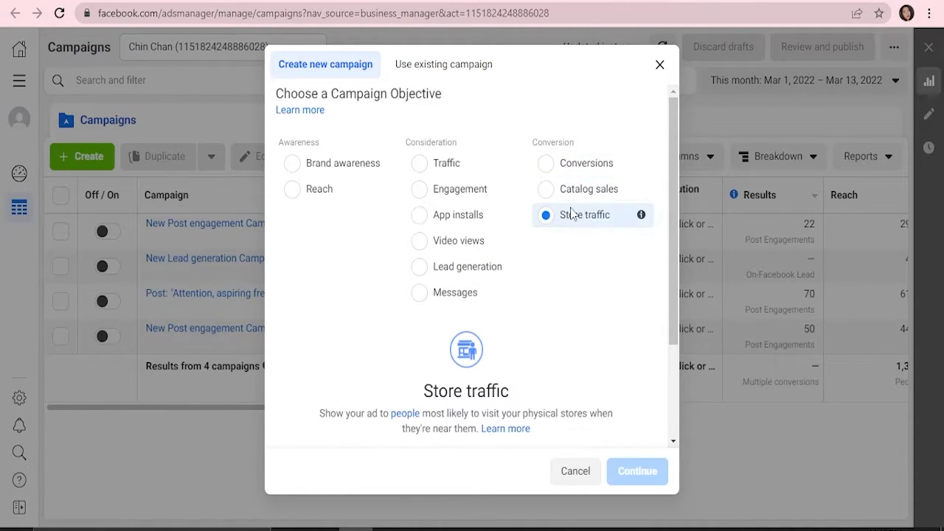
click(459, 190)
Choose Lead generation as the campaign objective and continue to the campaign setup.
click(431, 278)
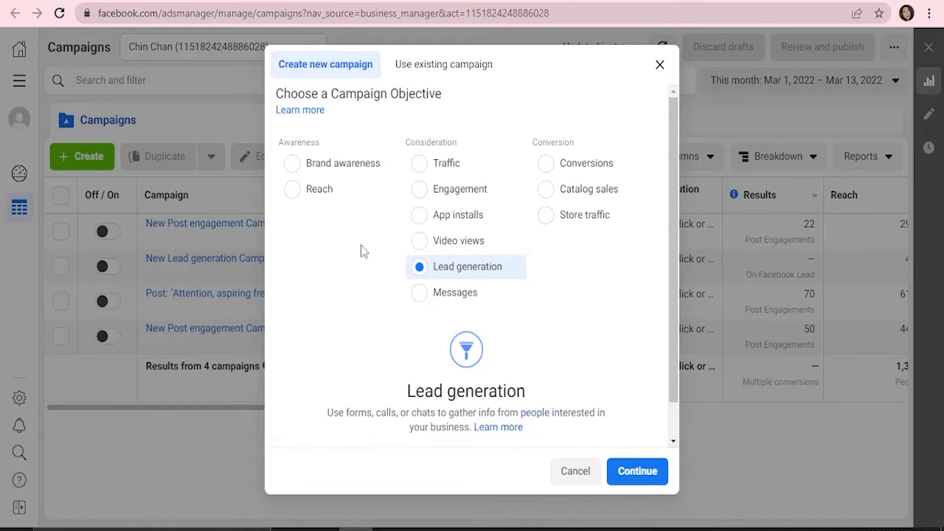
scroll(413, 309, down, 1)
click(632, 469)
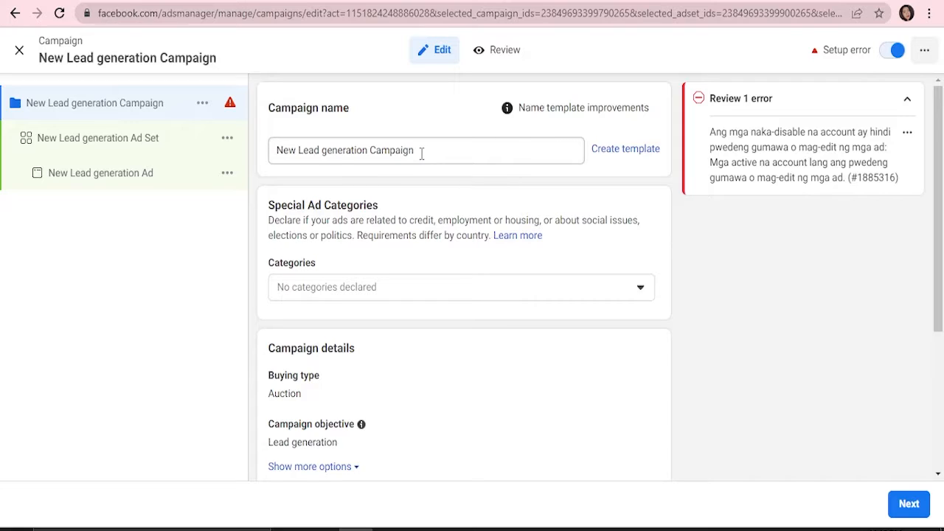
click(421, 153)
double_click(421, 153)
key(ctrl+a)
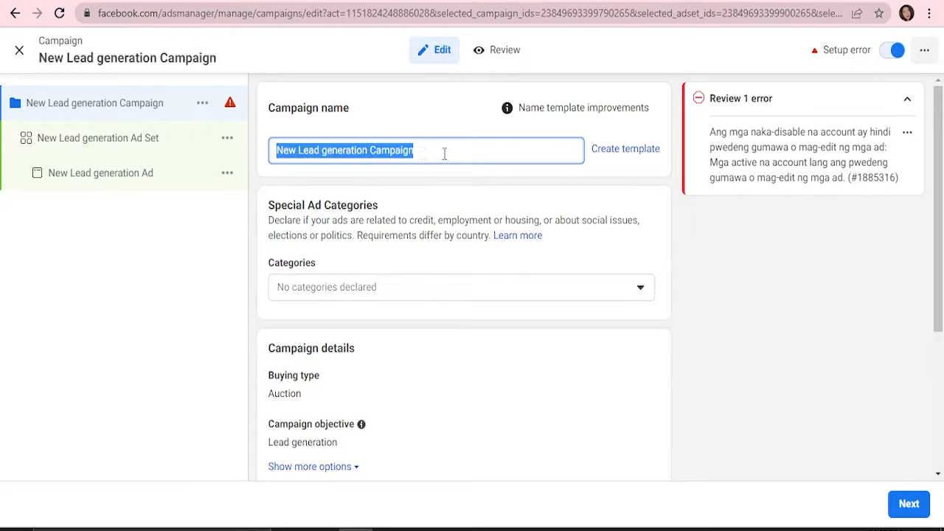
click(445, 153)
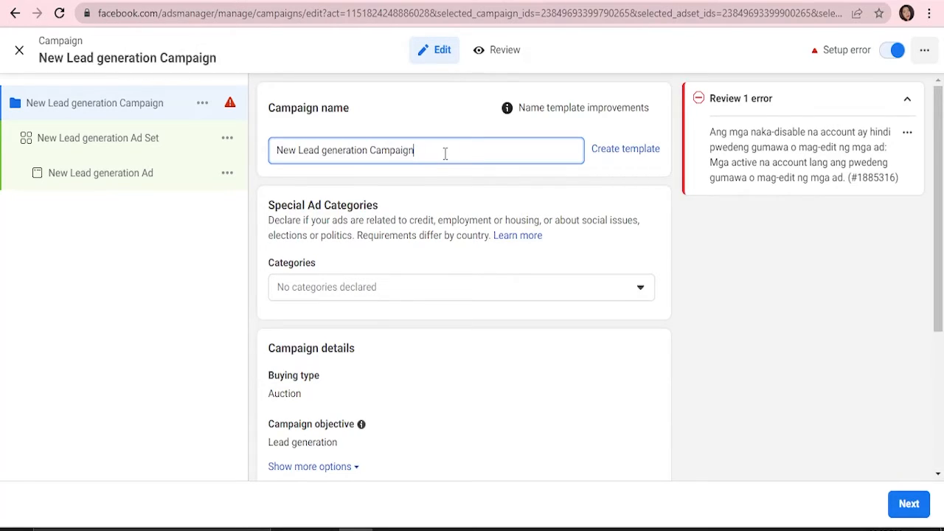
click(799, 292)
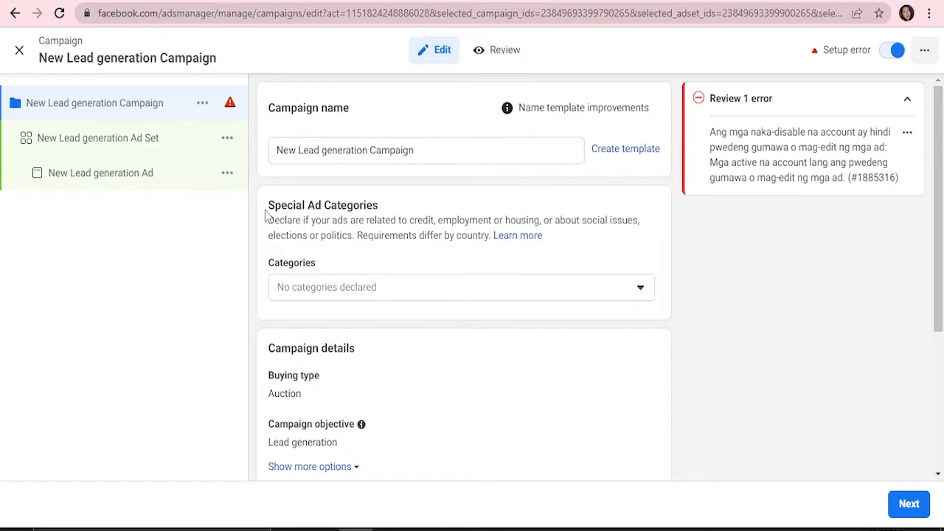
Declare Housing as the campaign's special ad category.
click(384, 292)
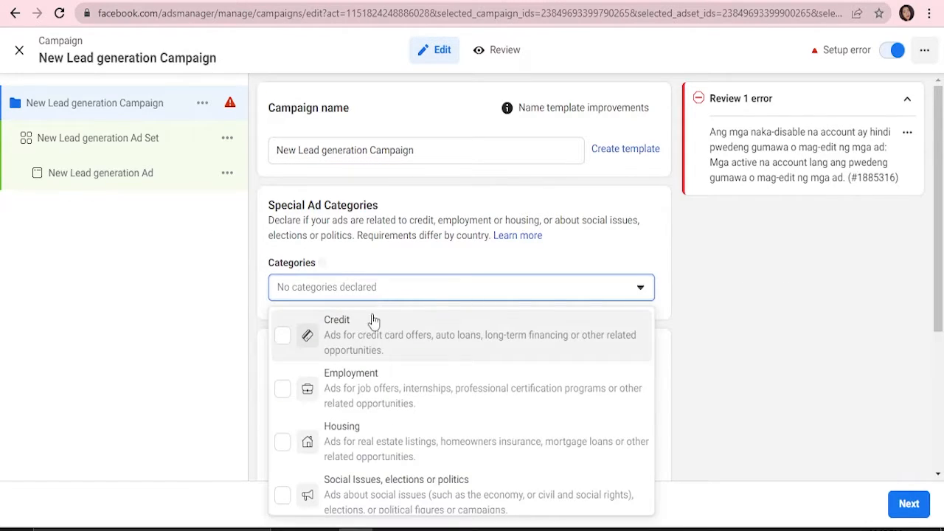
click(352, 451)
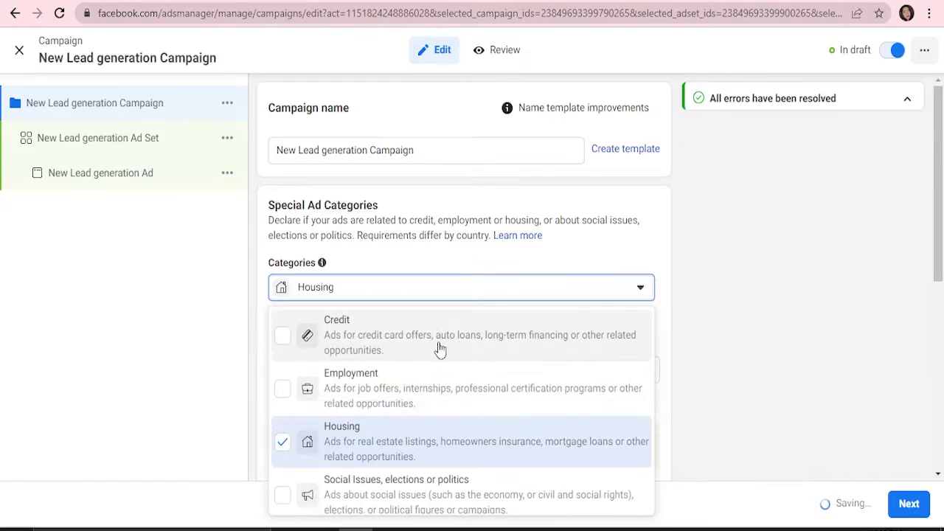
click(715, 262)
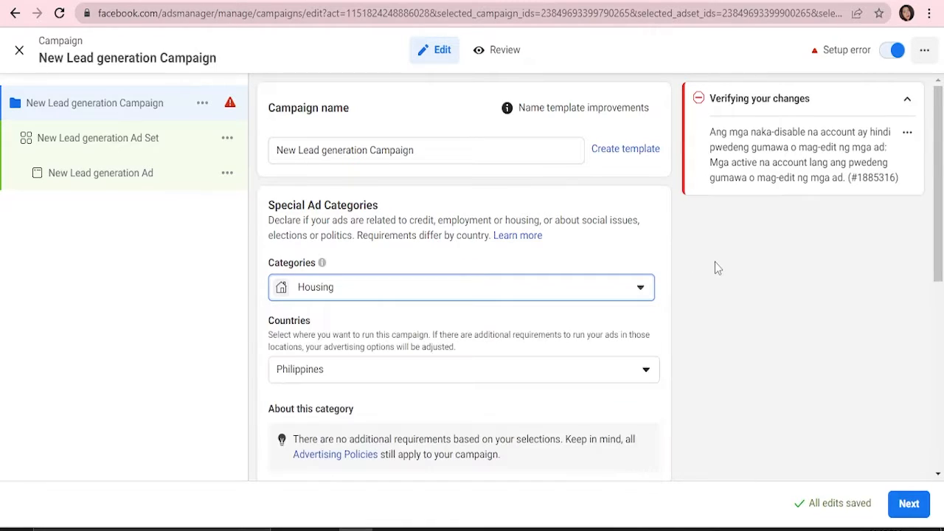
Replace Philippines with United States as the country where the campaign runs.
scroll(941, 168, down, 3)
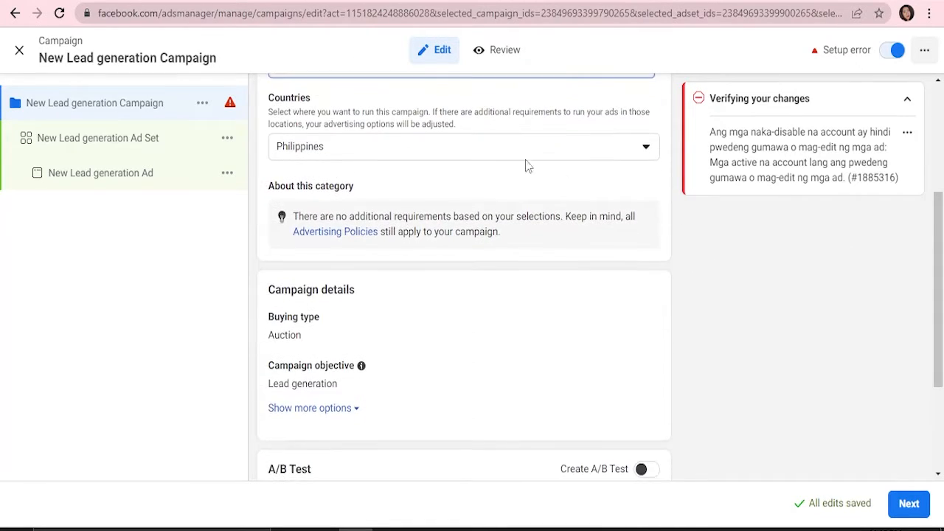
click(426, 153)
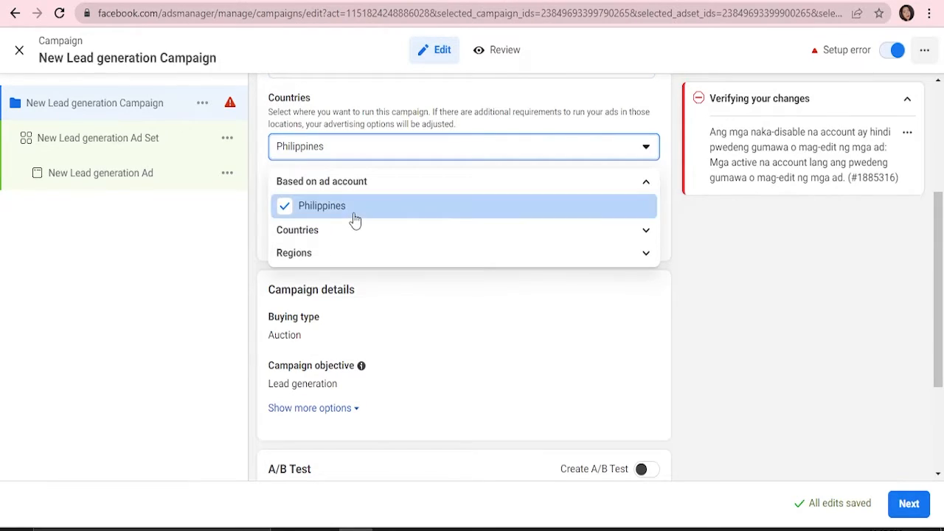
click(289, 212)
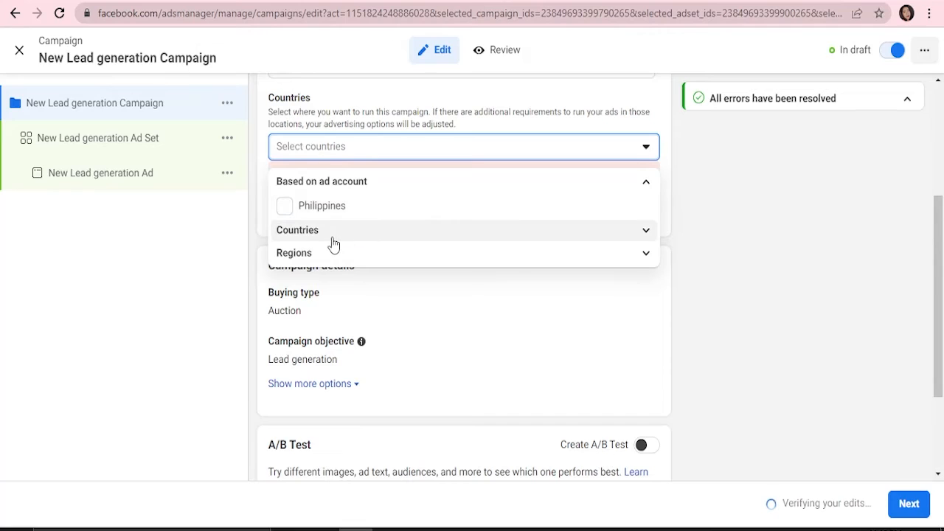
click(383, 237)
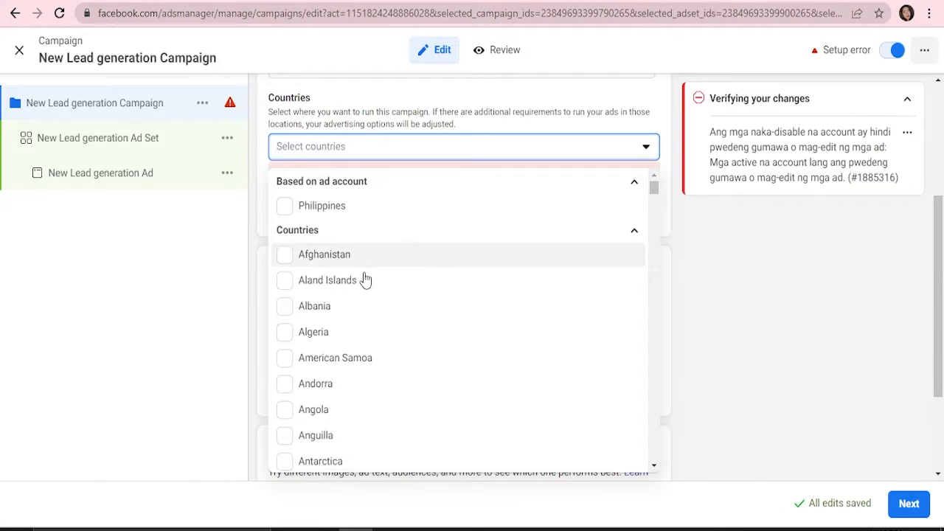
scroll(364, 280, down, 1)
scroll(365, 280, down, 15)
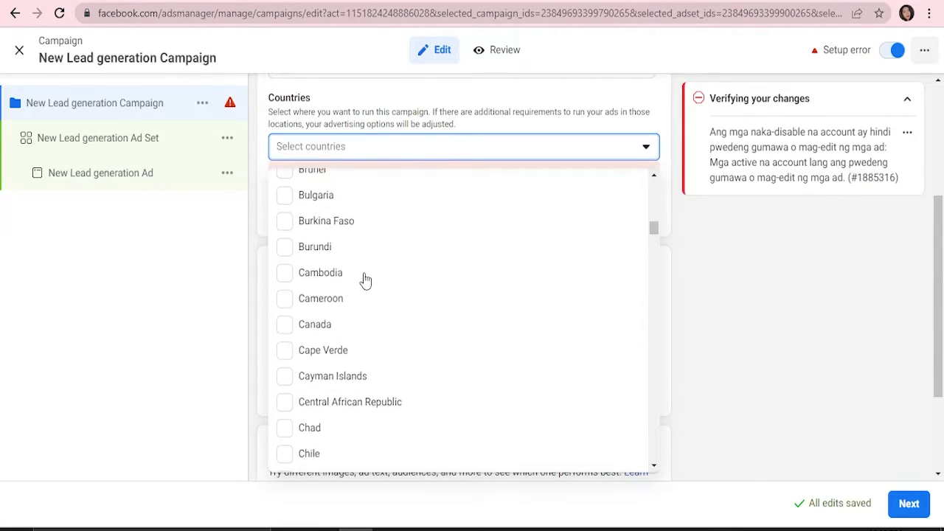
scroll(364, 281, down, 20)
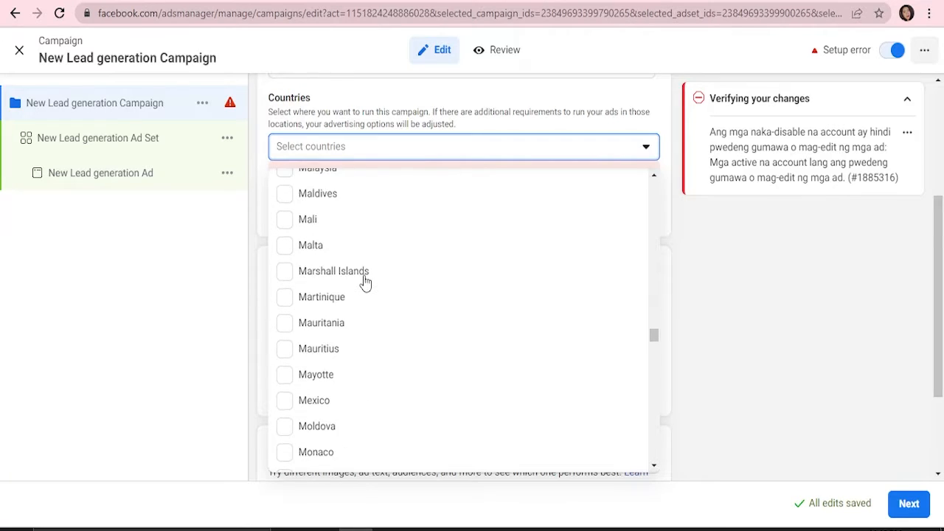
scroll(364, 286, down, 20)
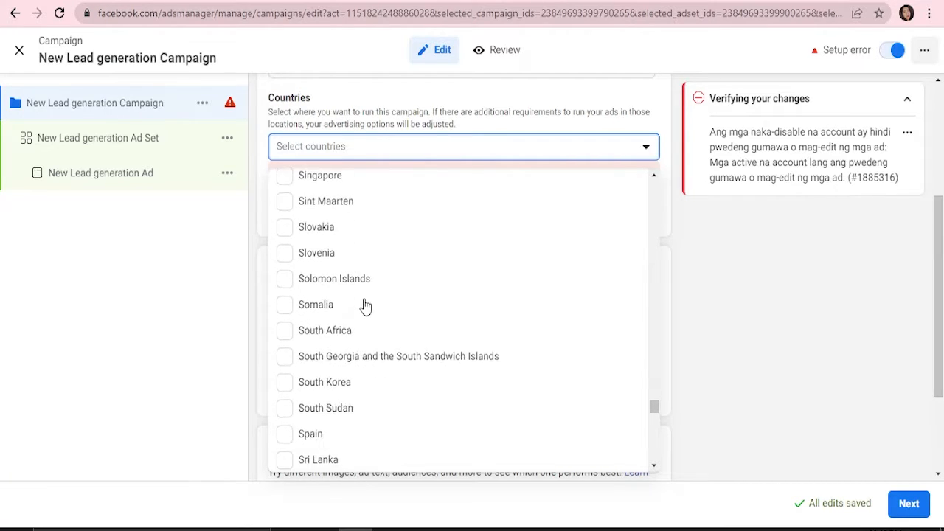
scroll(365, 307, down, 15)
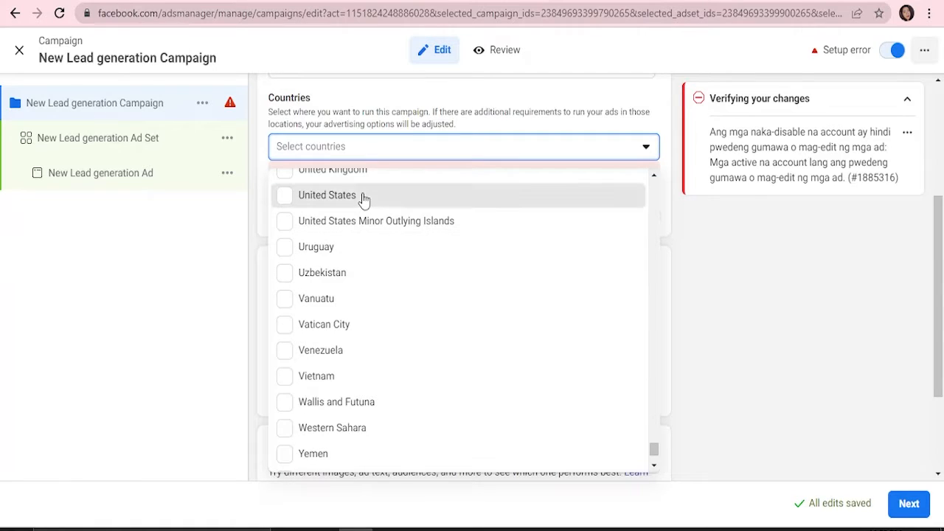
click(364, 198)
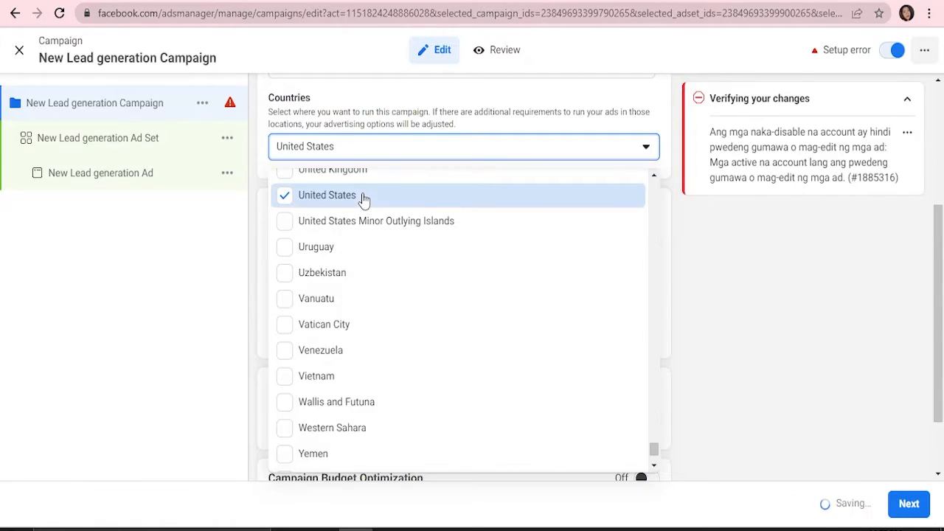
click(223, 265)
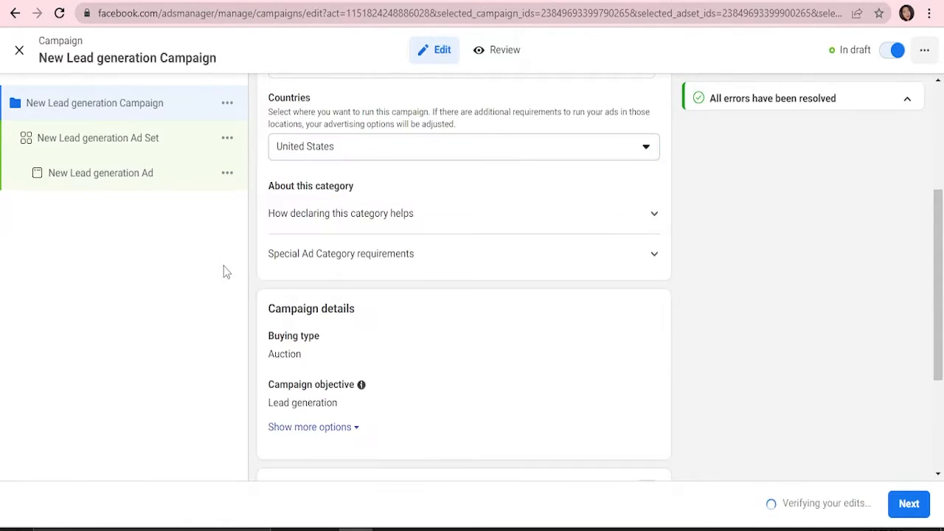
Check how declaring the special ad category helps, and continue past the campaign settings to the ad set.
click(455, 229)
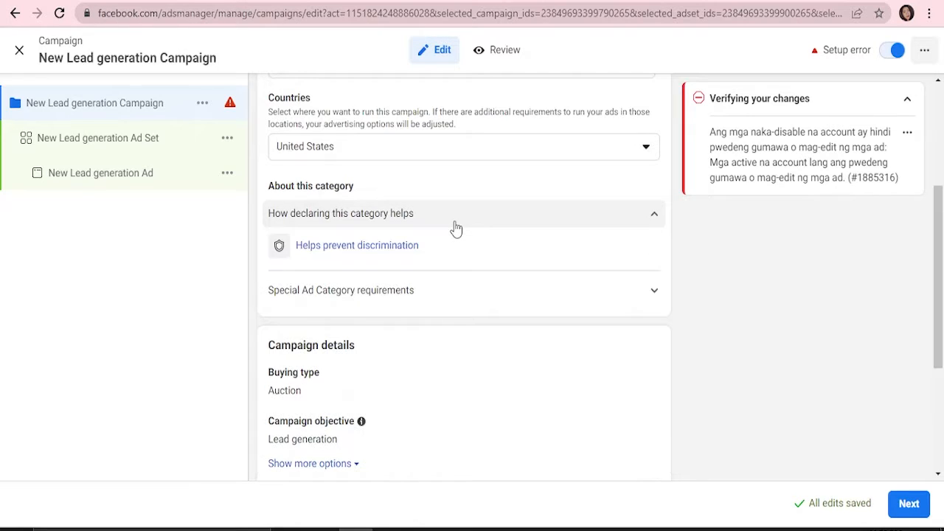
click(454, 229)
scroll(549, 303, down, 2)
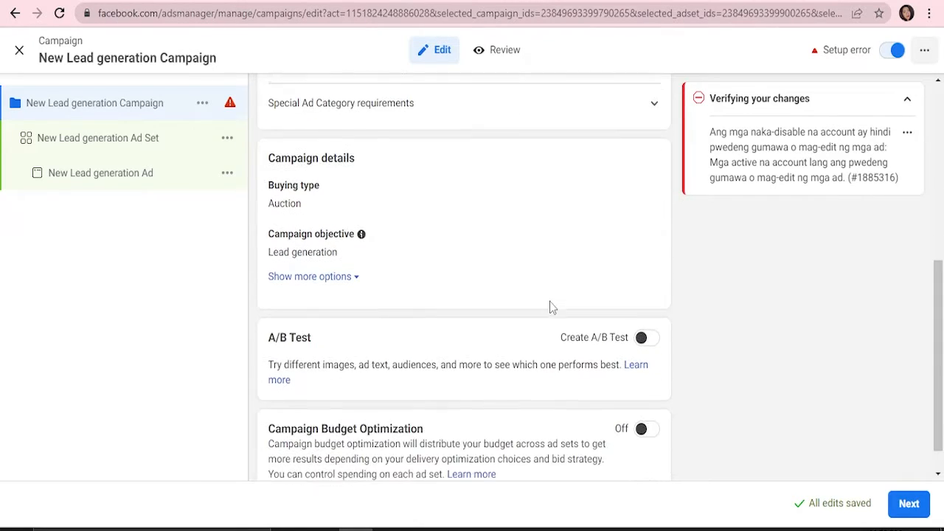
click(912, 514)
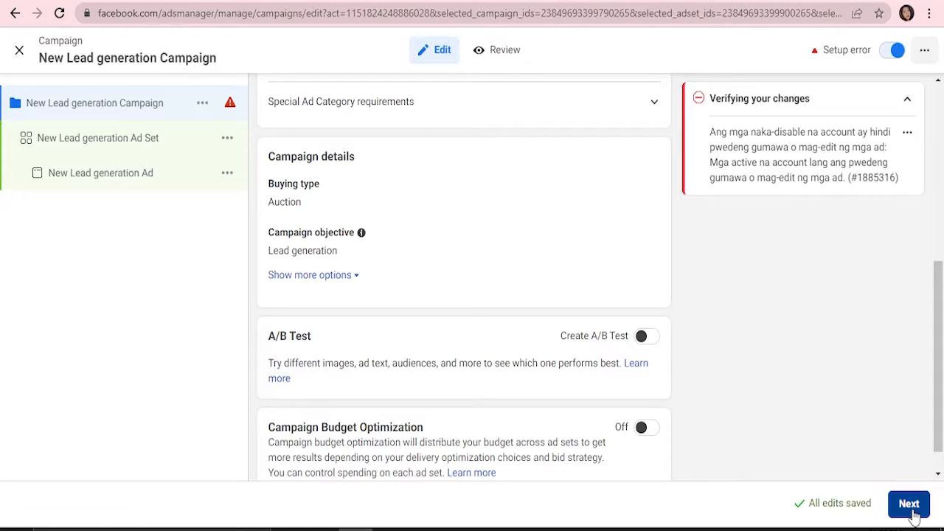
Turn the lead generation ad set off and rename it Ad Set1.
click(892, 52)
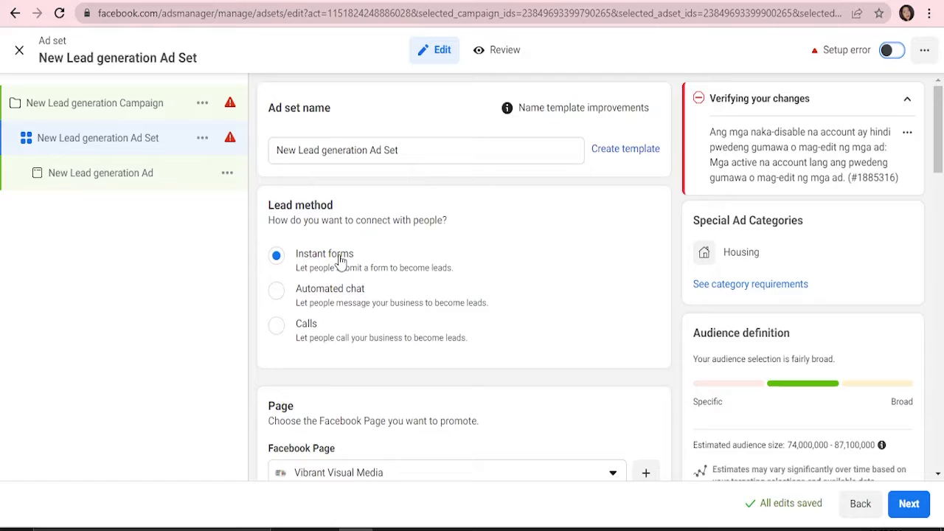
click(369, 150)
drag(370, 151, 264, 153)
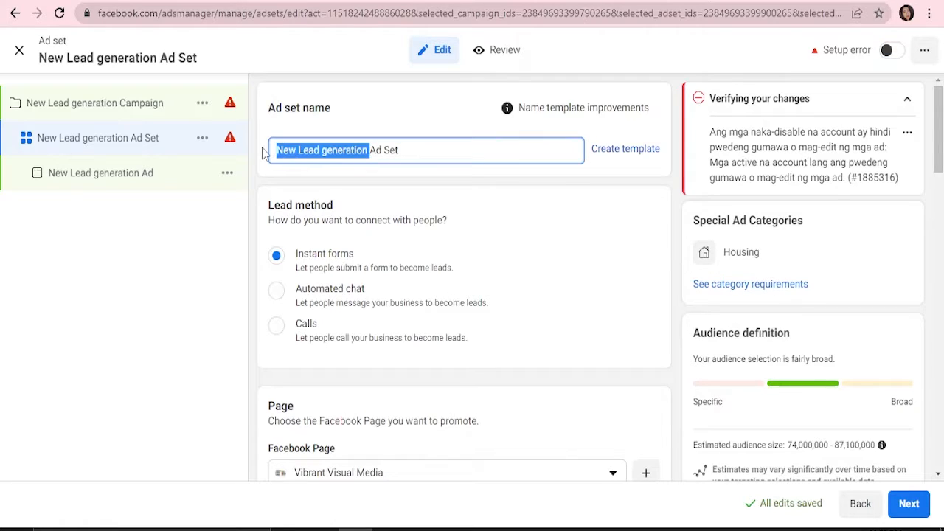
key(BackSpace)
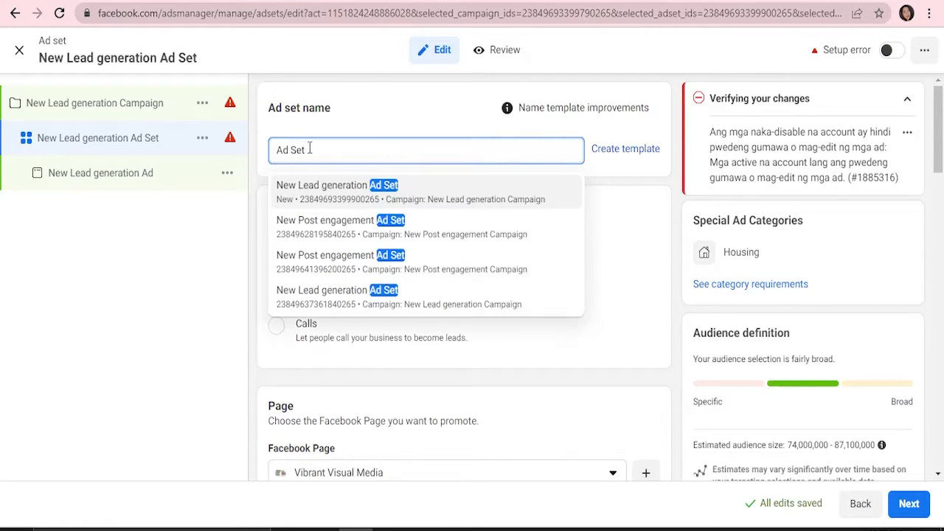
text(1)
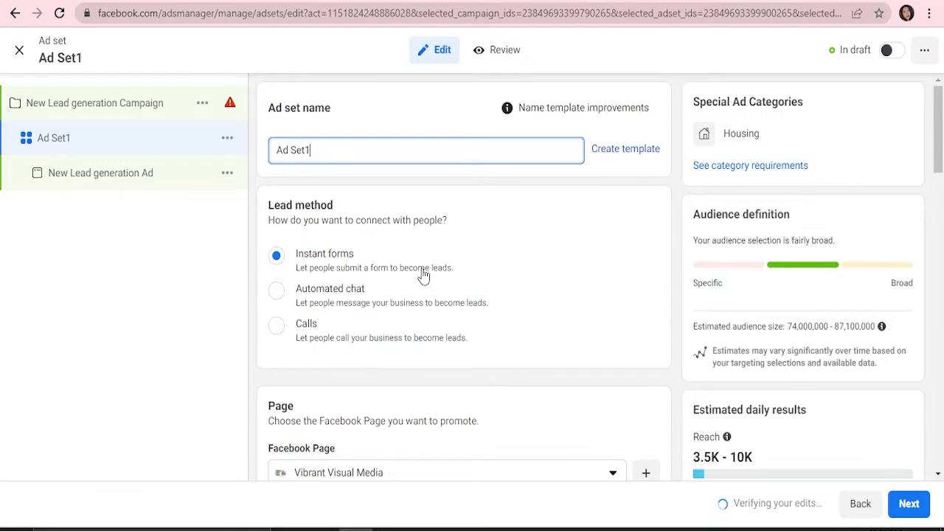
Read through the Lead Ads Terms for the Vibrant Visual Media page and return to the ad set.
scroll(424, 276, down, 1)
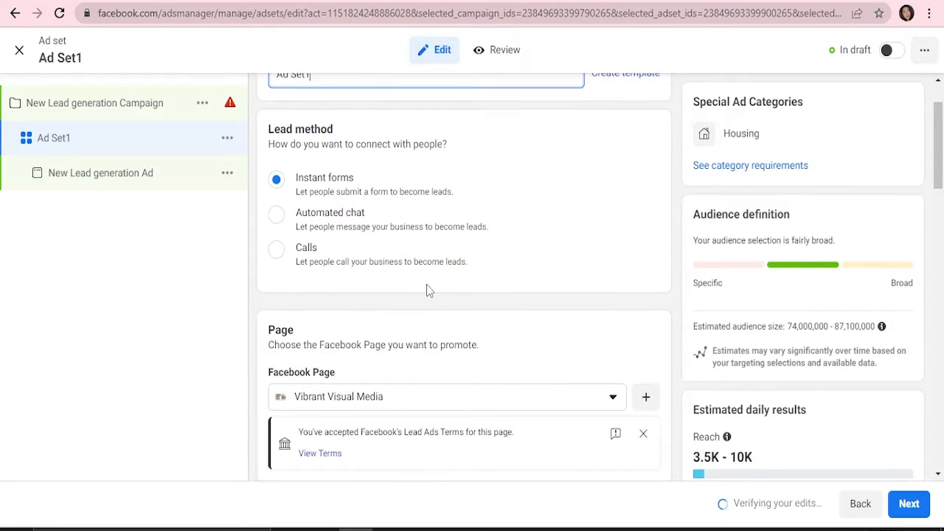
scroll(426, 284, down, 3)
click(329, 224)
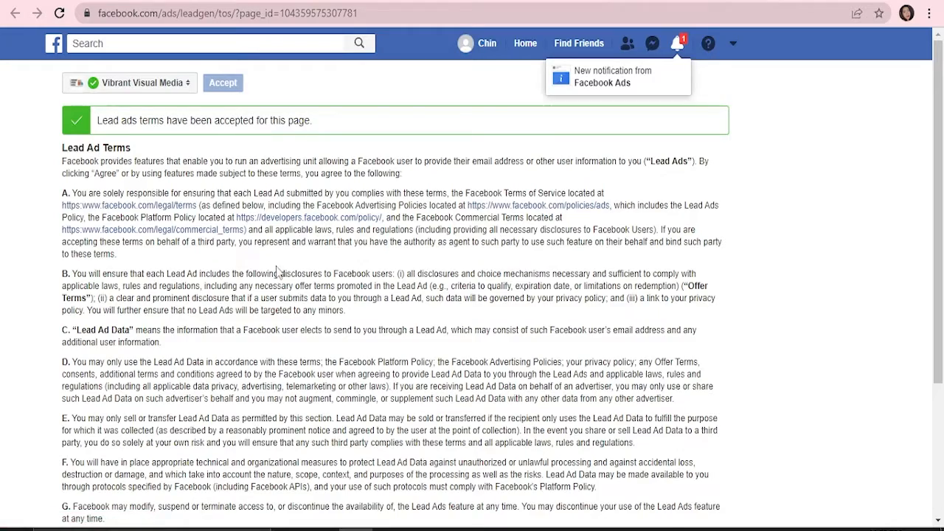
scroll(277, 286, down, 3)
scroll(277, 283, up, 3)
click(730, 1)
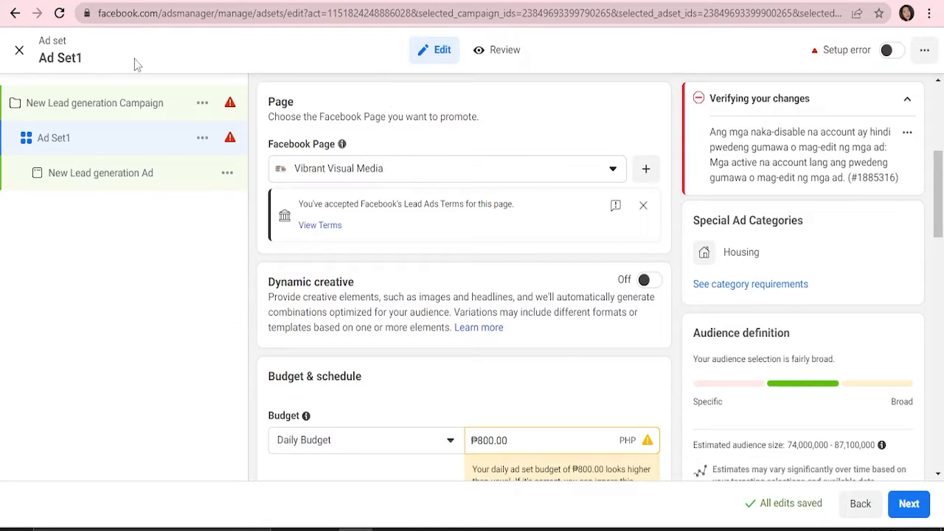
Change the ad set's budget type from Daily Budget to Lifetime Budget.
scroll(445, 326, down, 2)
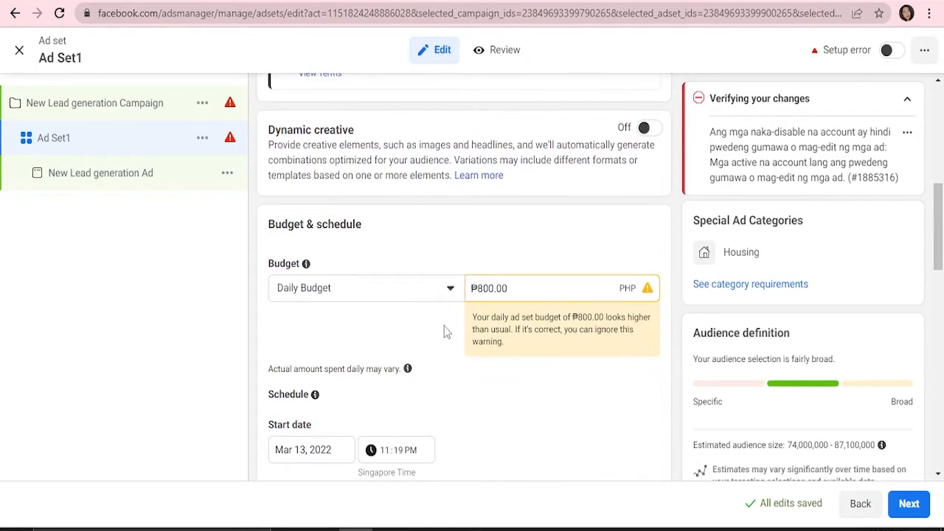
scroll(444, 332, up, 2)
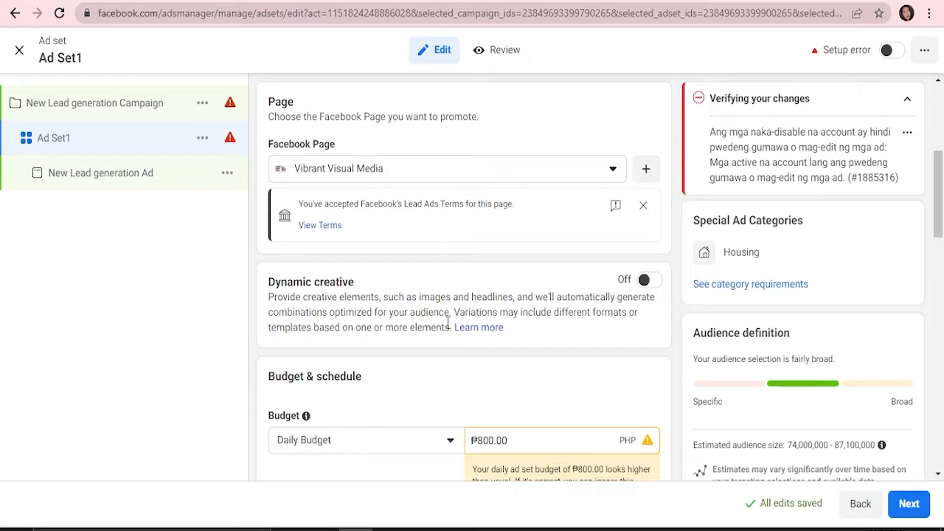
scroll(447, 324, down, 3)
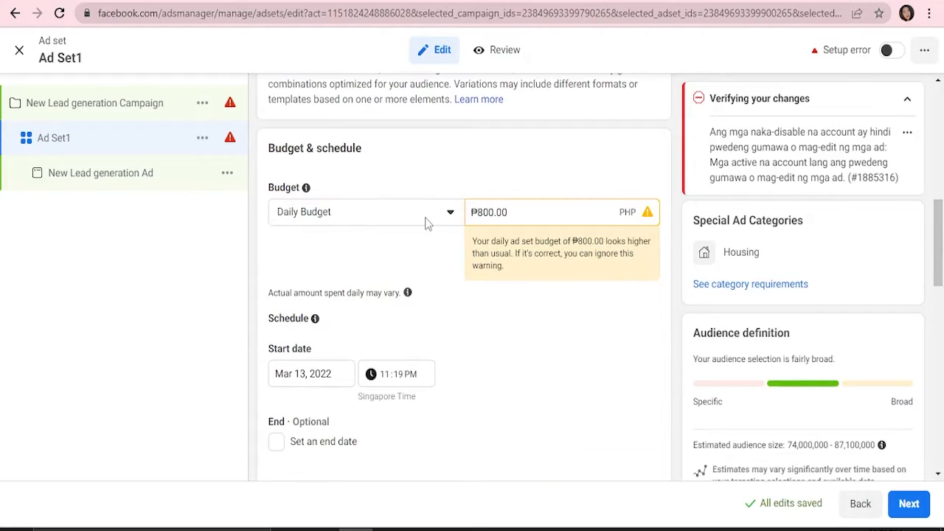
triple_click(511, 212)
click(523, 213)
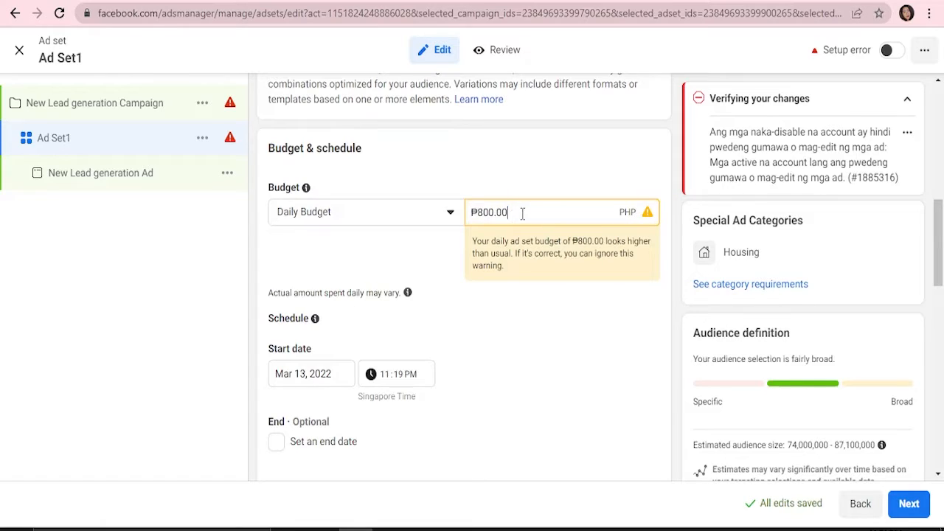
triple_click(523, 213)
click(423, 219)
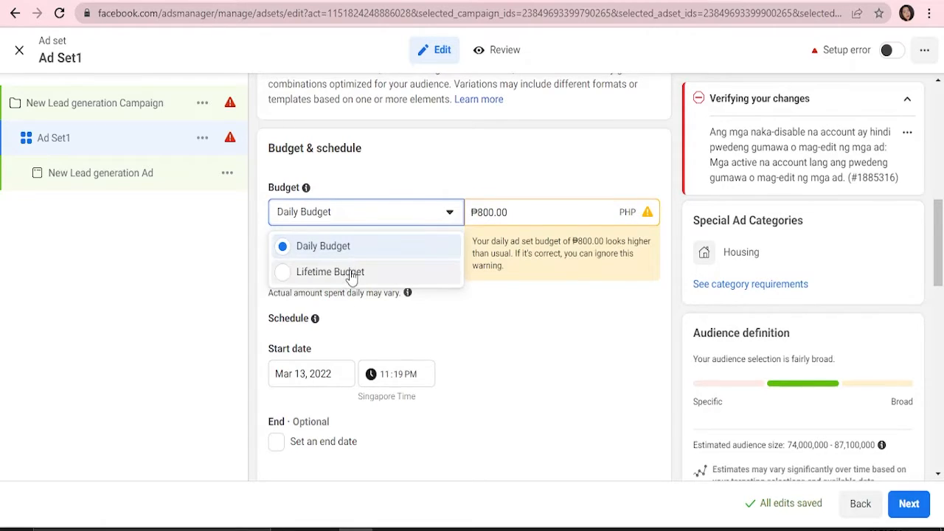
click(352, 272)
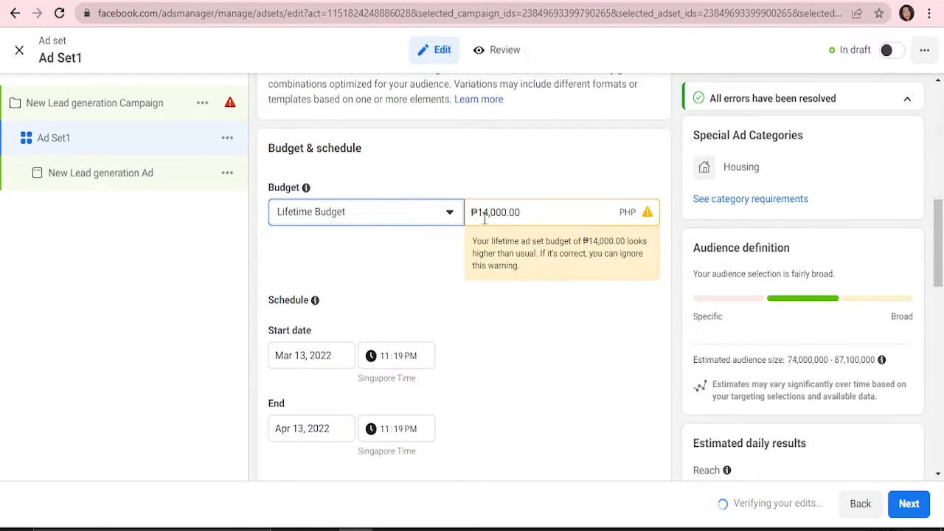
double_click(492, 214)
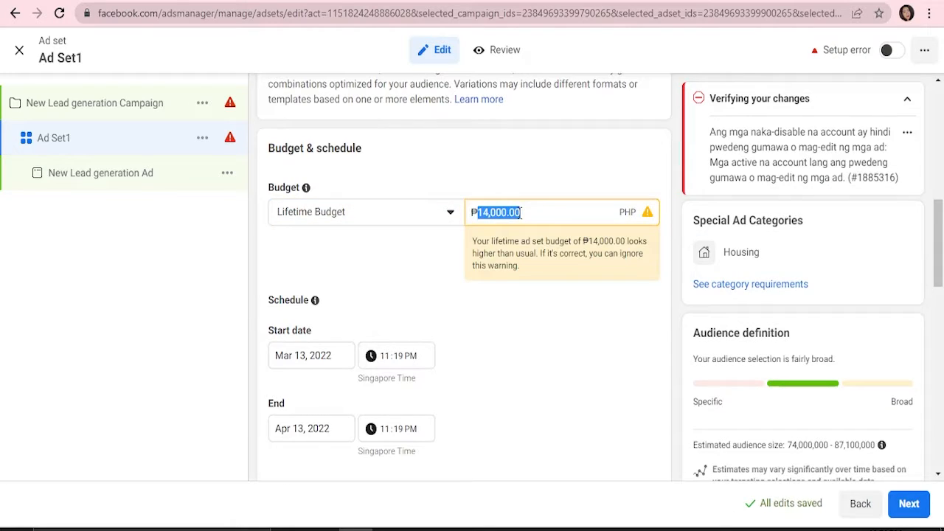
click(628, 213)
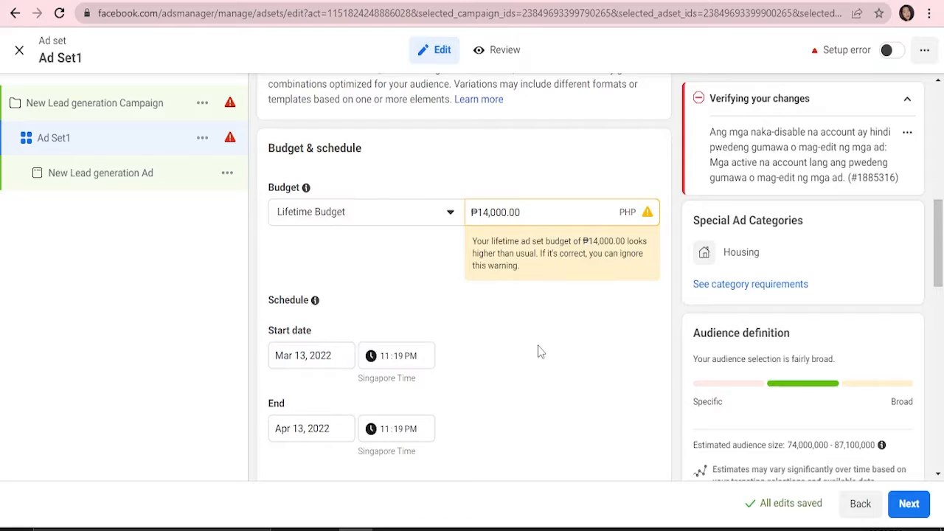
Set the ad set's lifetime budget to ₱1,000.
scroll(538, 352, up, 2)
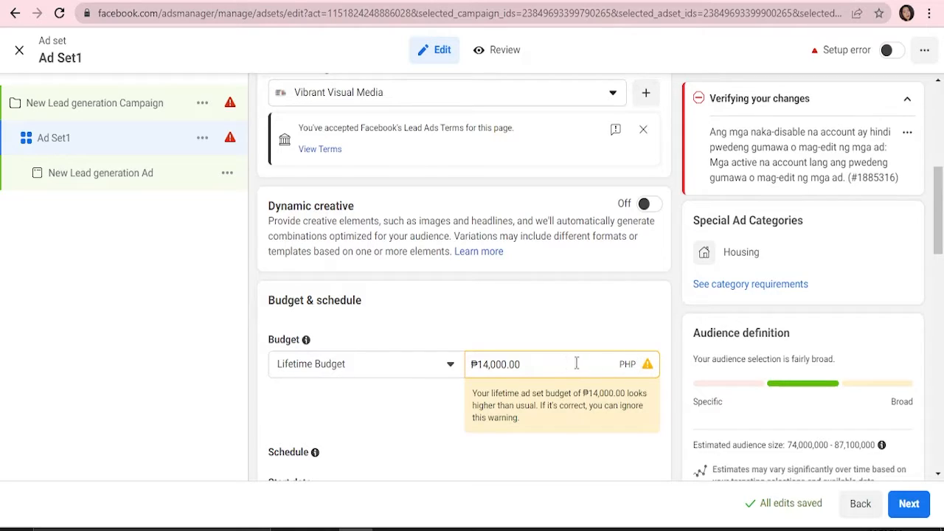
click(463, 369)
click(478, 370)
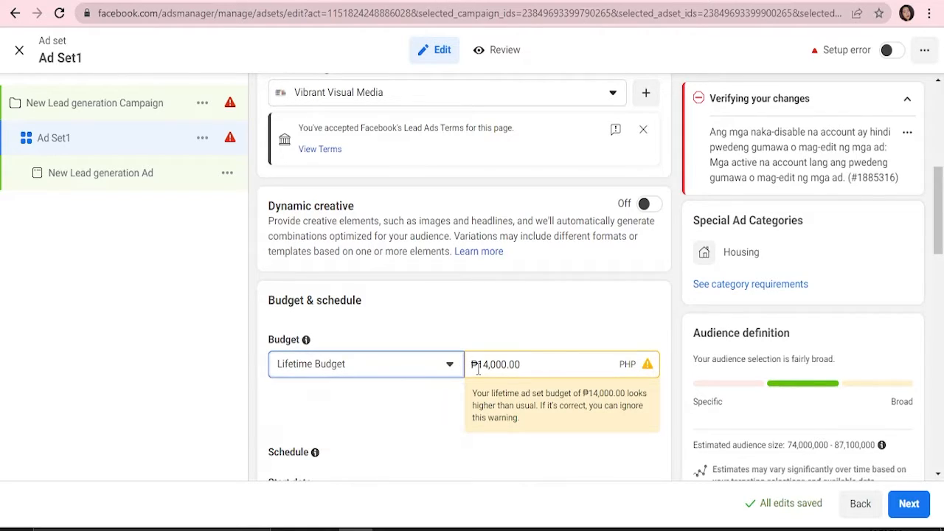
drag(478, 370, 521, 367)
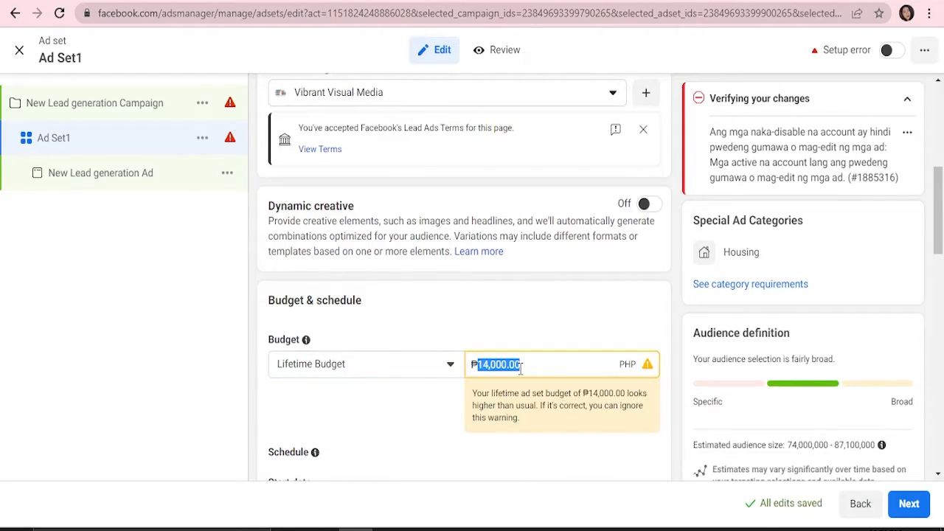
text(1,0)
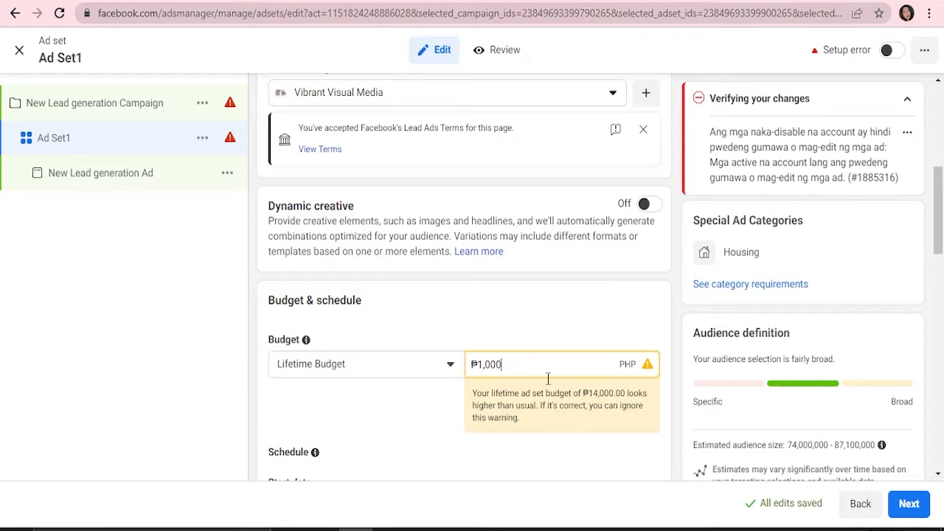
click(552, 438)
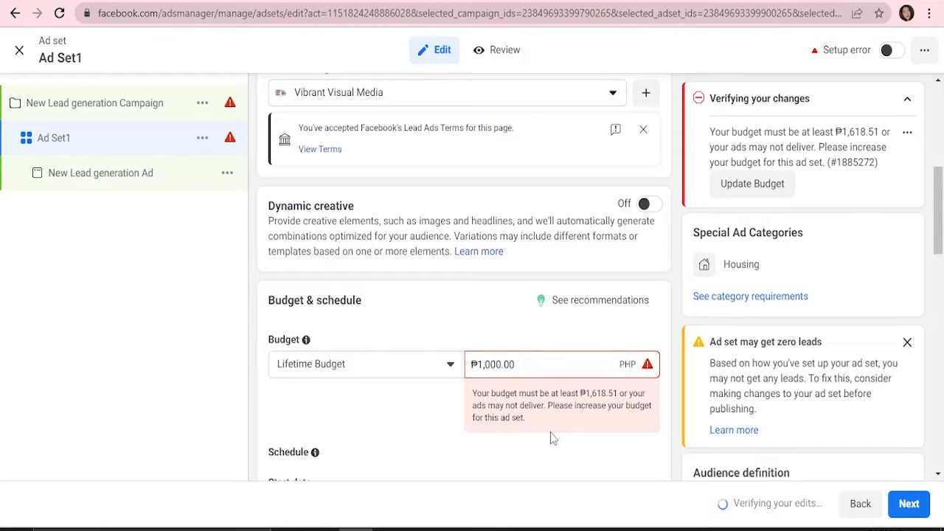
Raise the ad set's lifetime budget to ₱2,000.
double_click(523, 365)
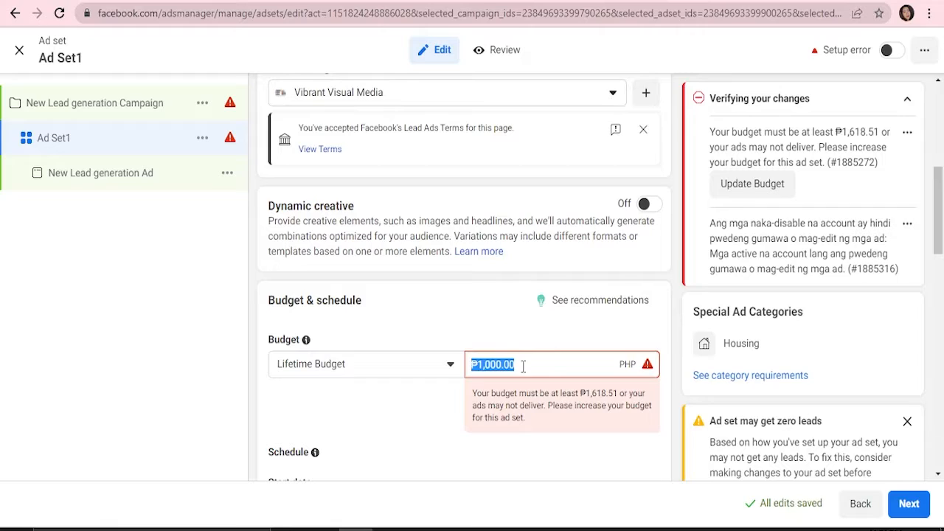
text(2,000)
click(526, 435)
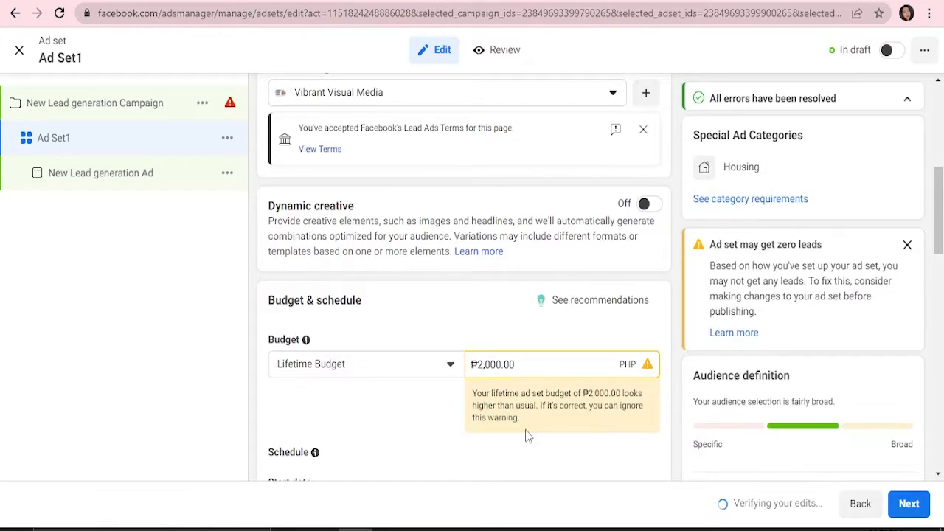
Lower the ad set's lifetime budget to ₱1,700.
drag(938, 205, 937, 425)
drag(938, 418, 938, 213)
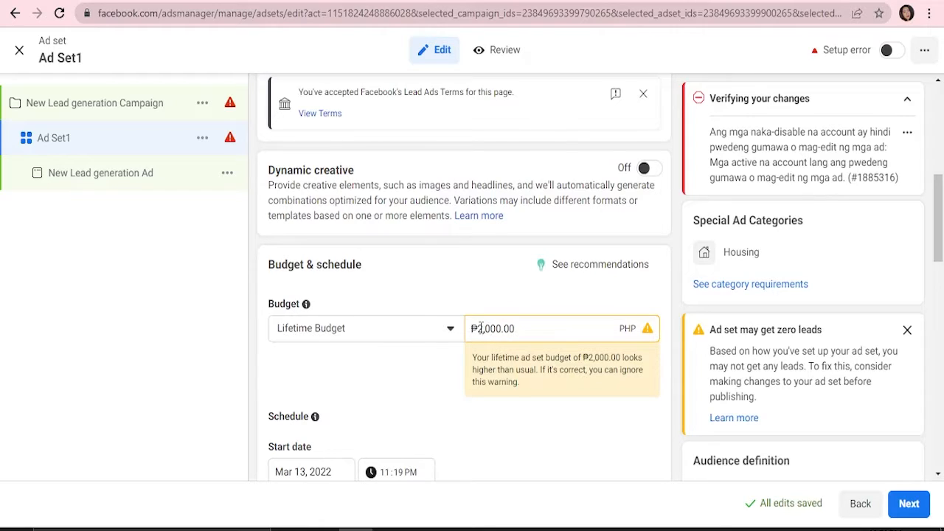
drag(480, 328, 526, 328)
text(1700)
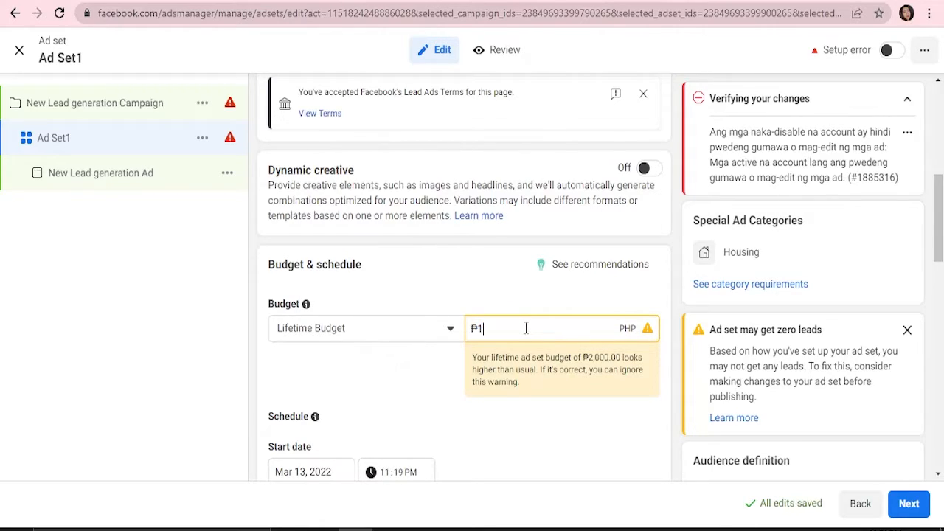
click(526, 408)
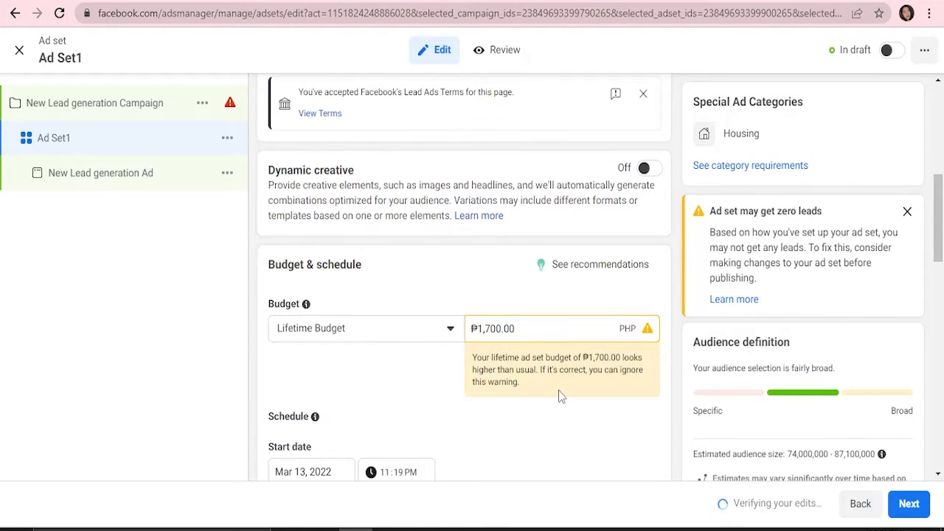
Look over the ad set's audience settings and the start and end dates of its schedule.
drag(937, 211, 940, 266)
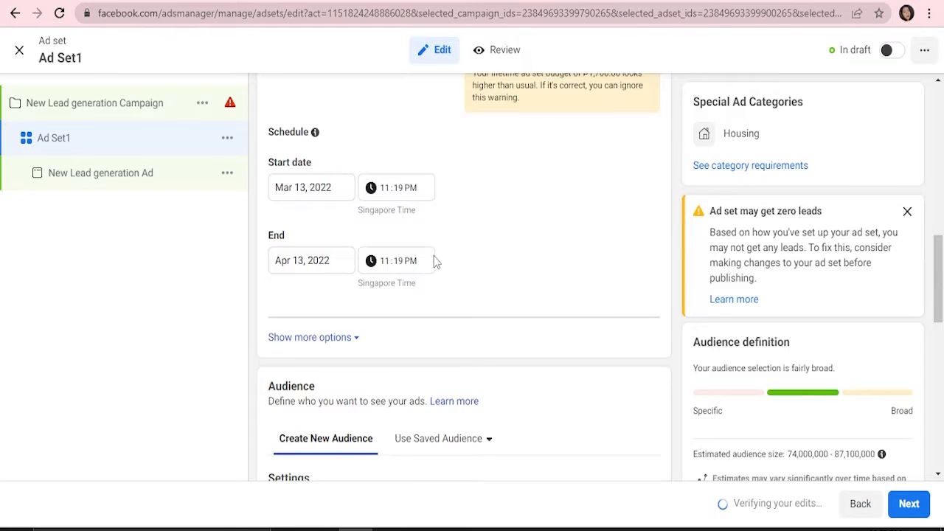
scroll(435, 262, down, 2)
scroll(434, 262, down, 2)
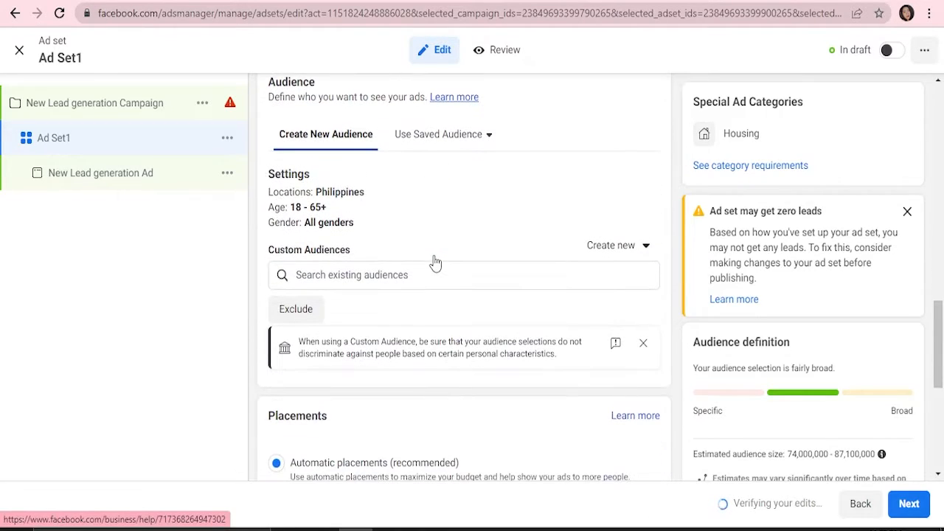
scroll(435, 262, up, 4)
scroll(435, 262, up, 2)
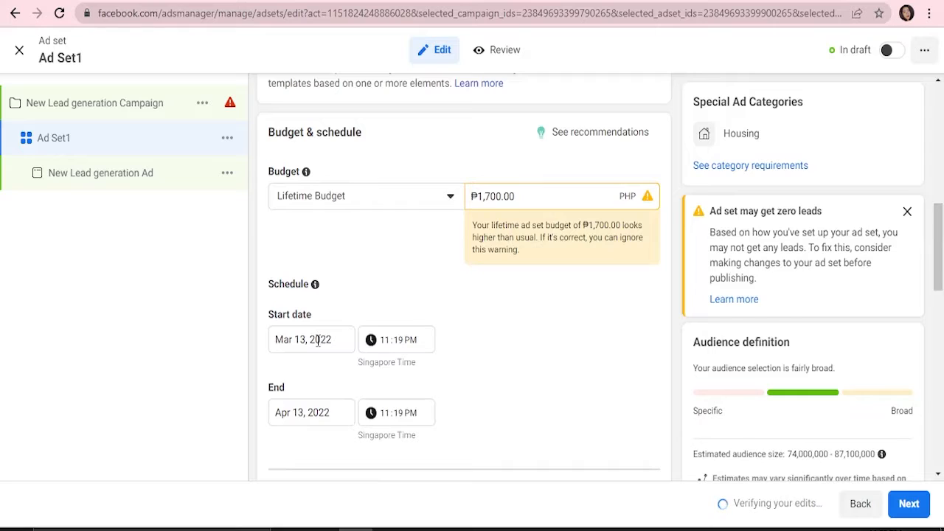
click(318, 339)
click(304, 412)
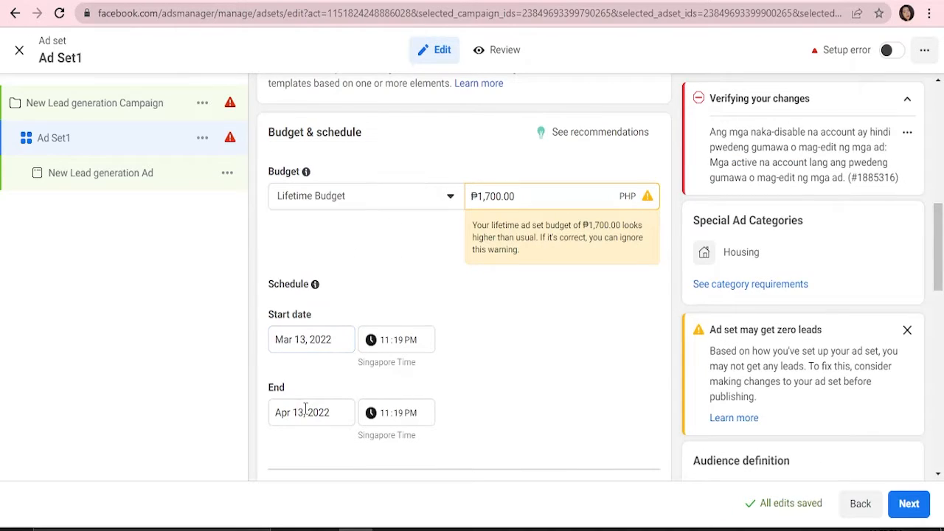
click(304, 411)
click(561, 368)
Switch the budget type back to Daily Budget, and turn the optional end date off and on again.
click(405, 207)
click(393, 230)
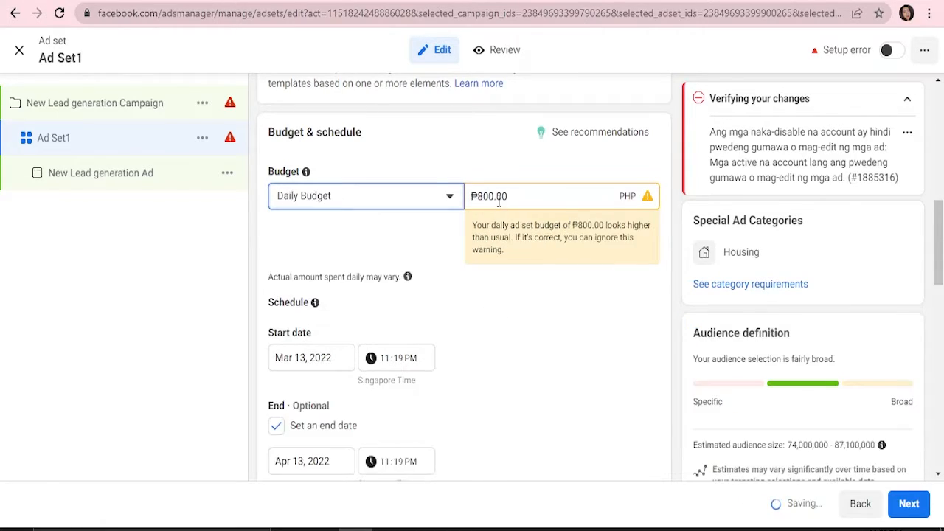
click(278, 427)
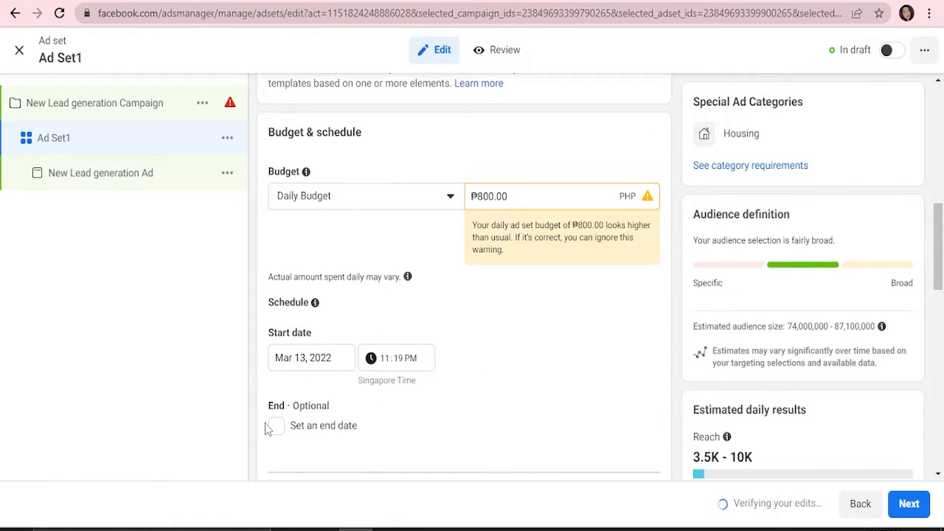
click(276, 428)
click(320, 460)
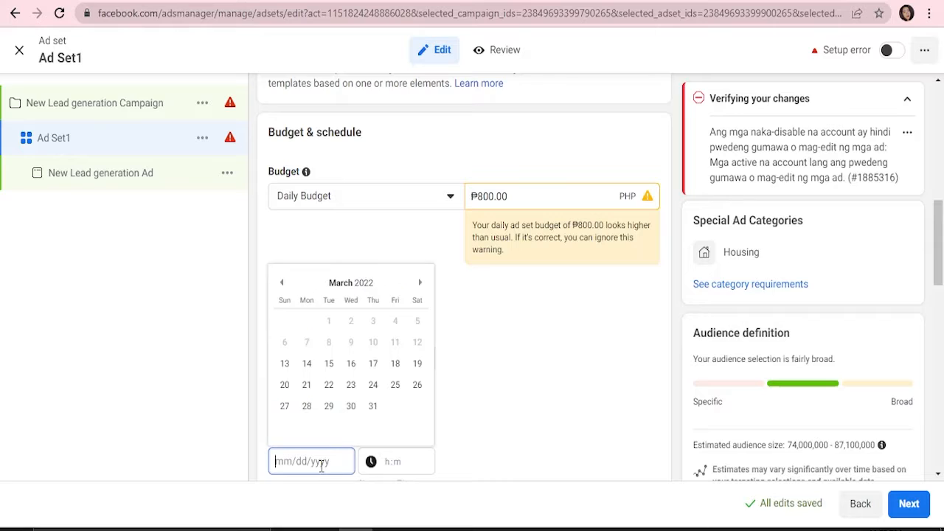
click(484, 384)
Switch the ad set's budget type to Lifetime Budget and set the amount to ₱1,700.
click(418, 197)
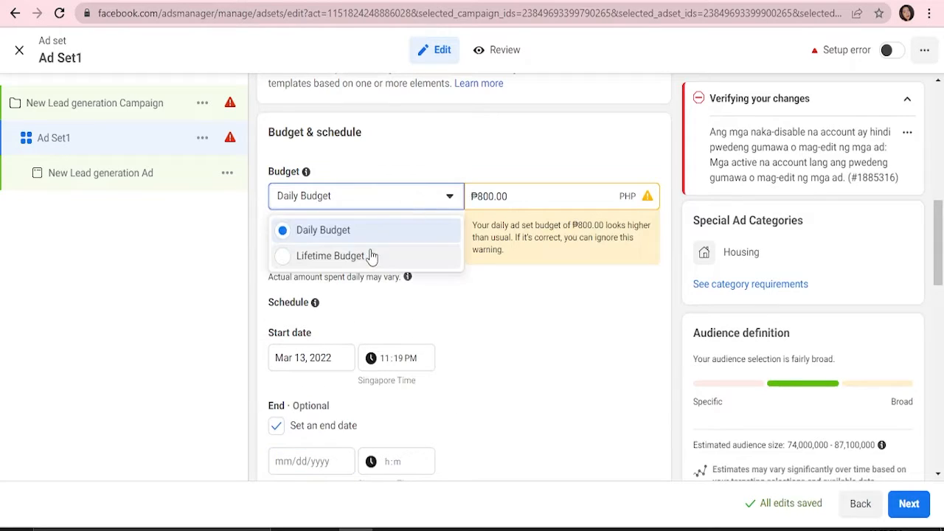
click(372, 256)
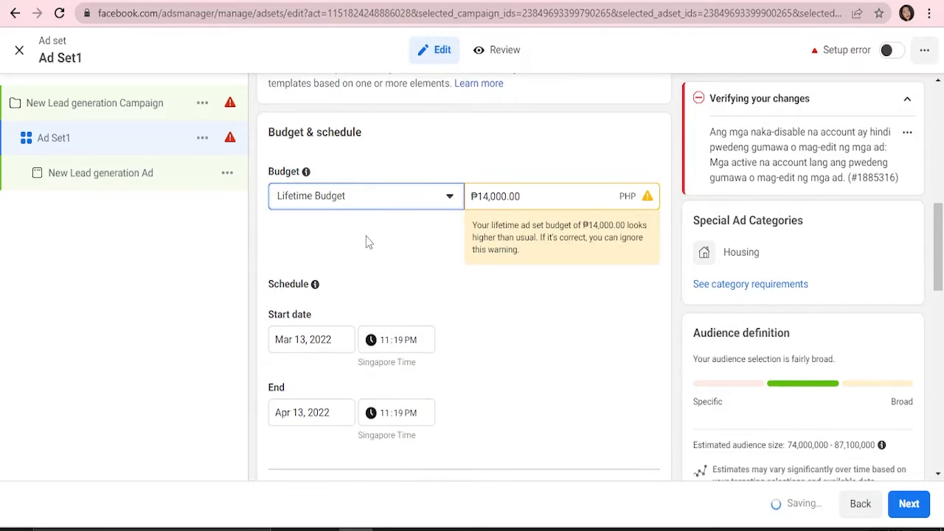
click(492, 205)
text(1)
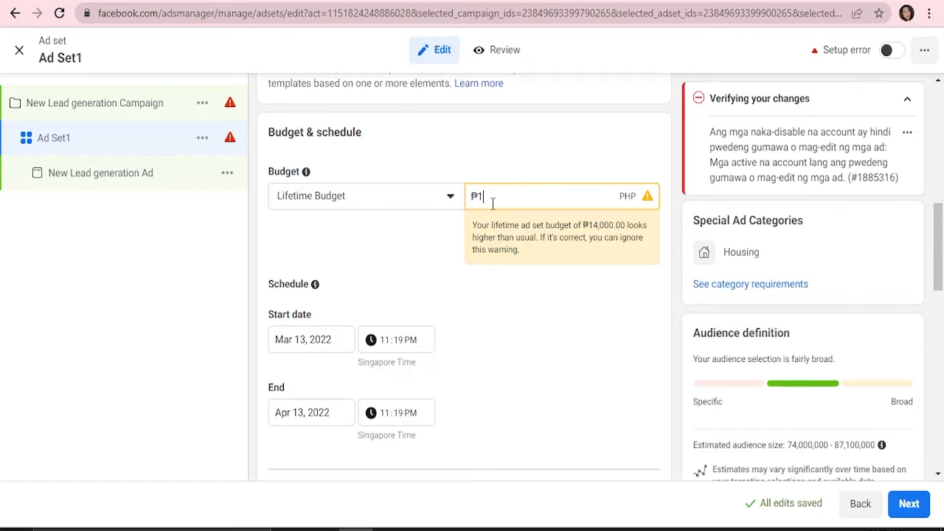
text(,700)
click(519, 320)
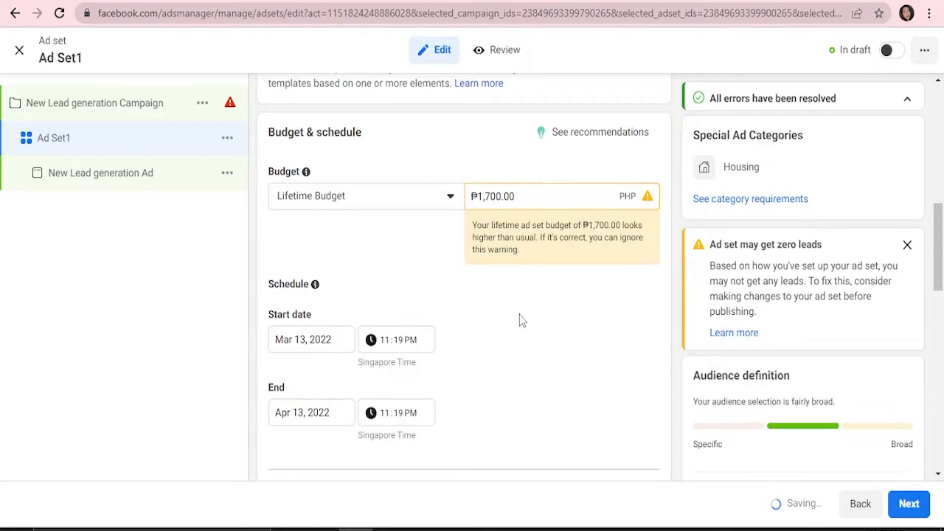
Open the new audience's settings for editing and remove the Philippines from its locations.
scroll(519, 317, down, 3)
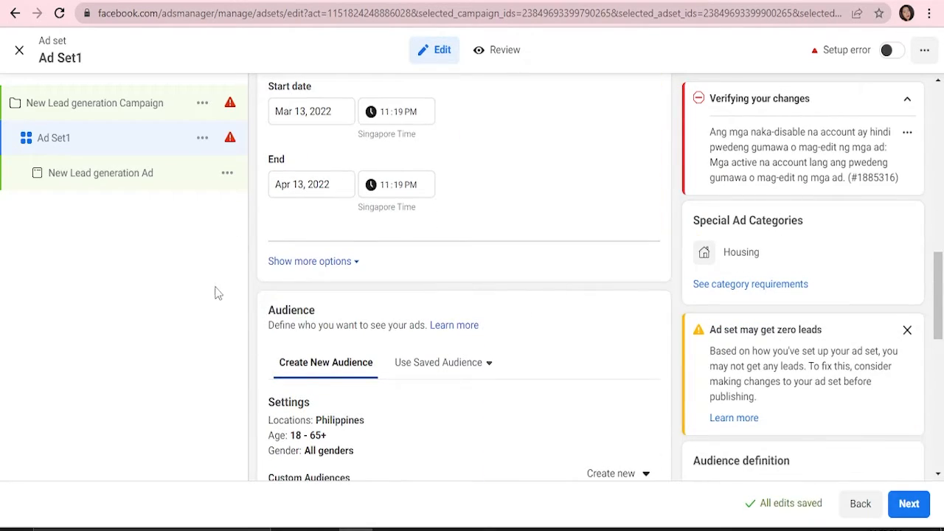
scroll(383, 280, down, 3)
scroll(494, 347, up, 1)
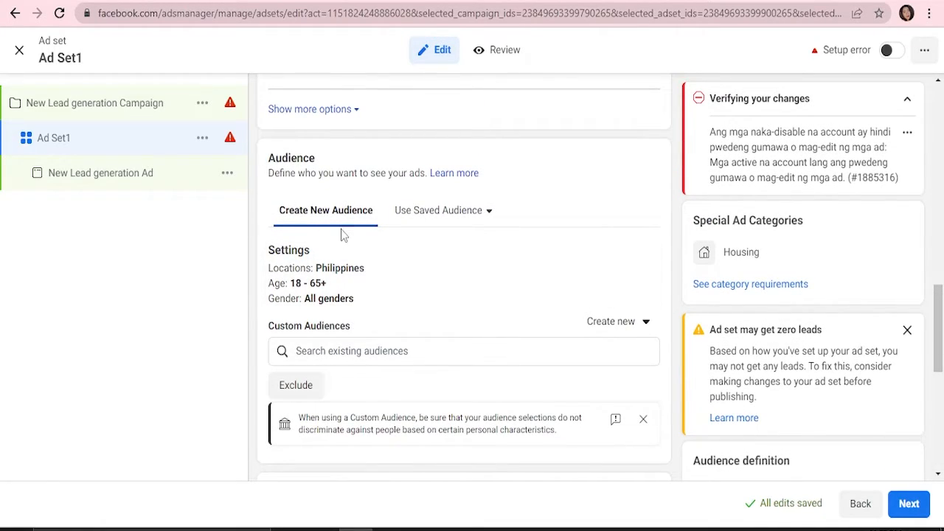
mouse_move(342, 267)
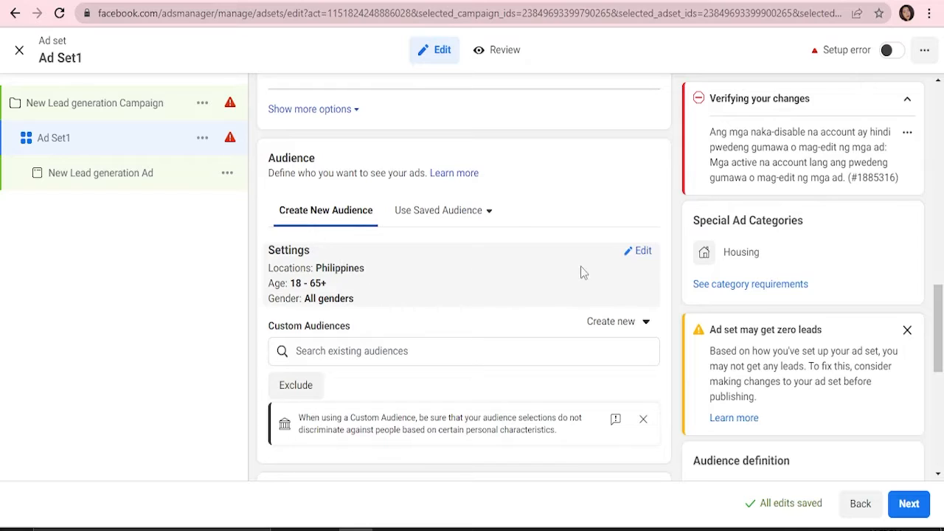
click(643, 253)
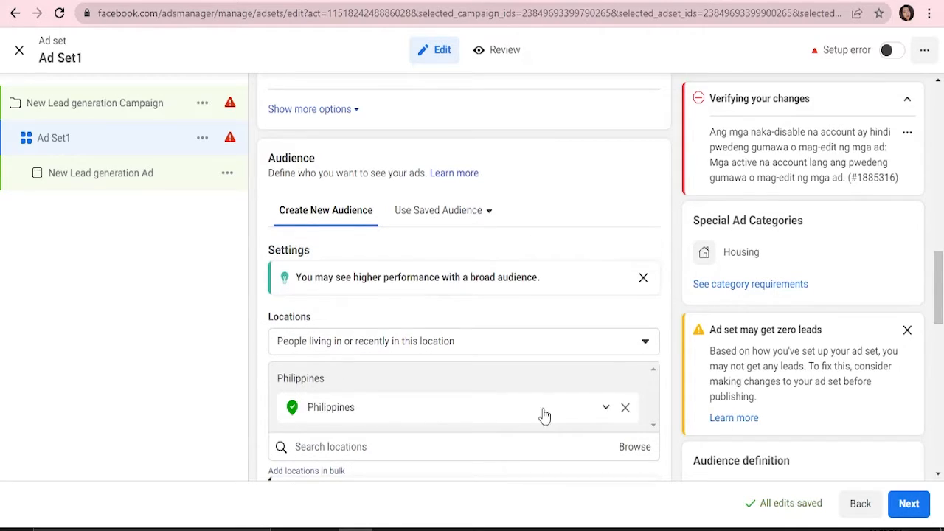
click(625, 408)
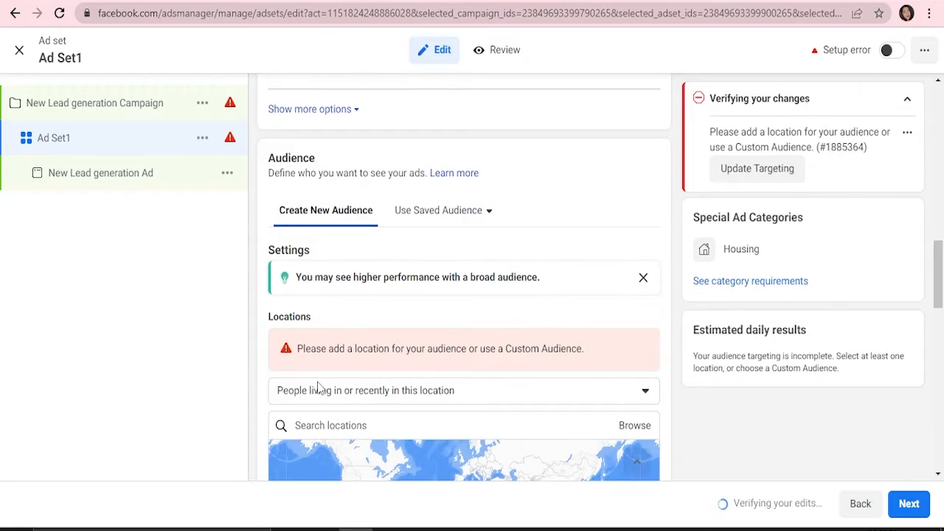
Check the location targeting types and add the United States as the audience location.
click(331, 397)
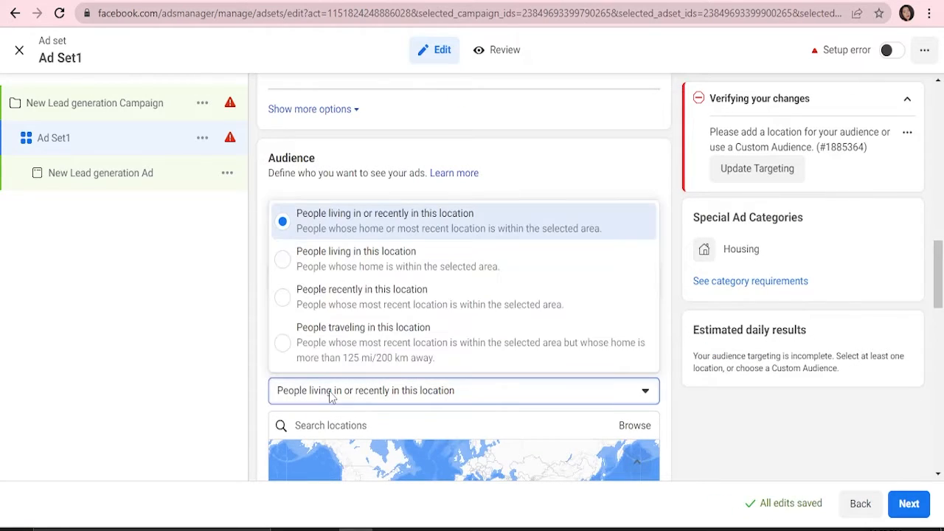
click(330, 396)
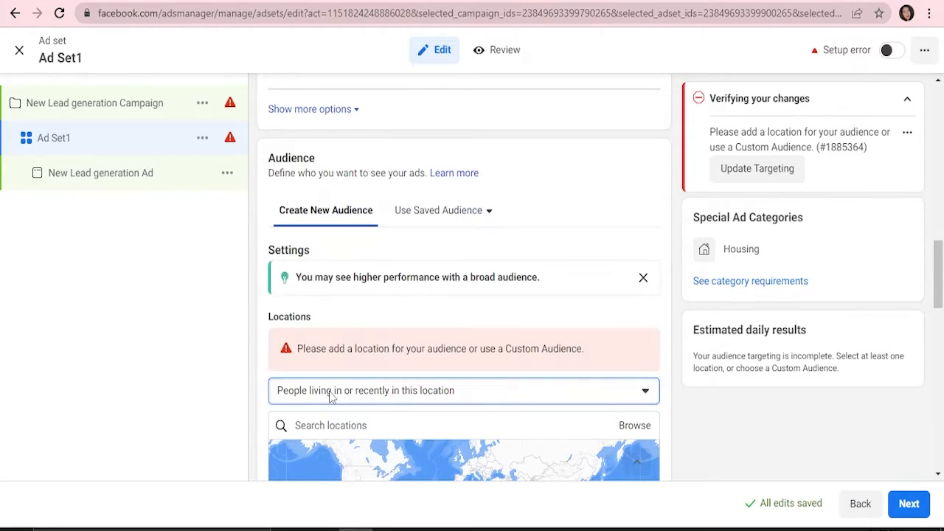
click(342, 417)
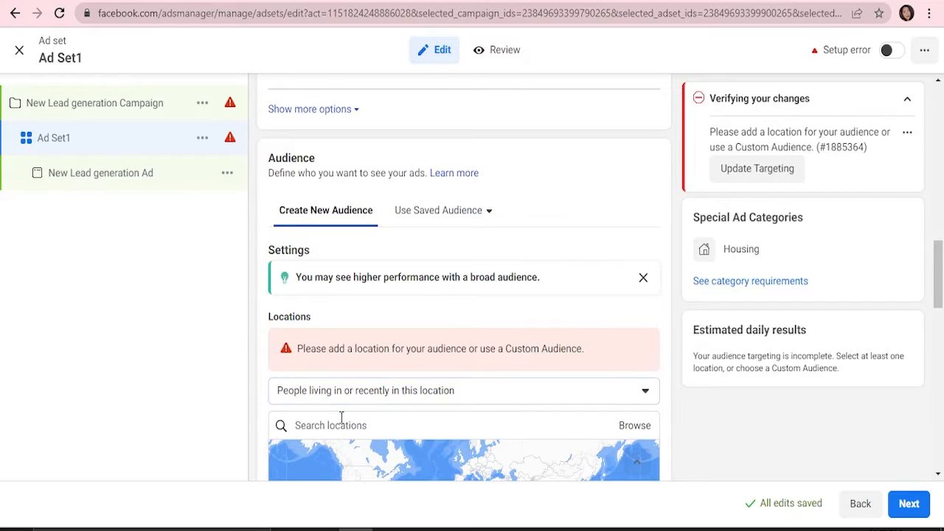
text(United States)
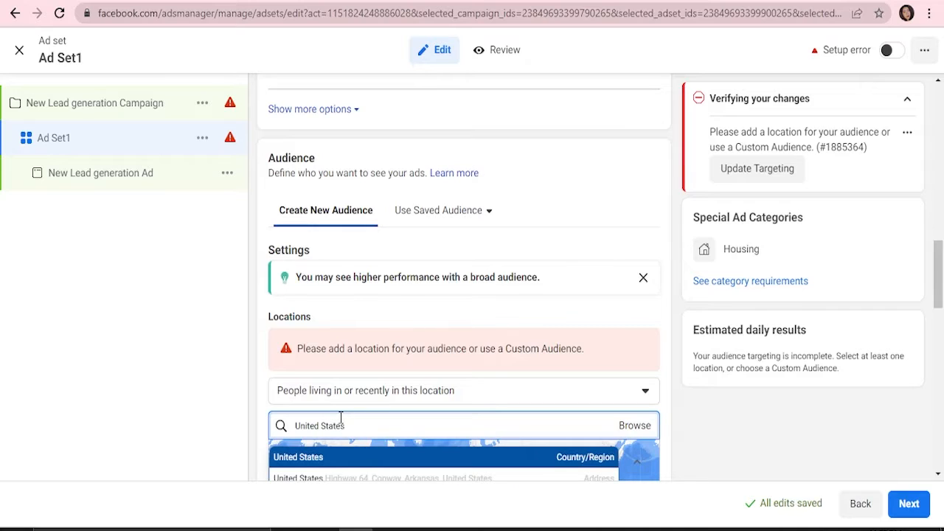
key(Return)
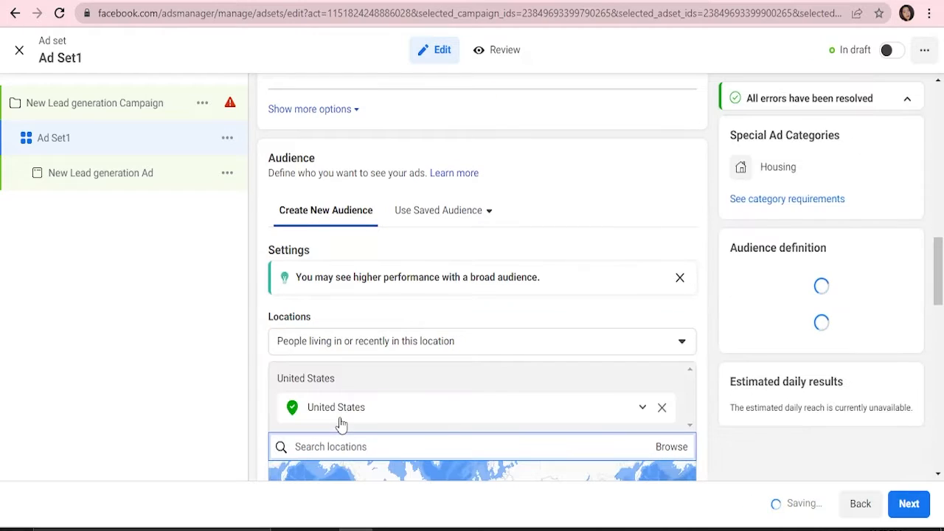
Examine the audience's location map, its United States pin, and the age, gender, custom audience and placement settings.
scroll(934, 264, down, 5)
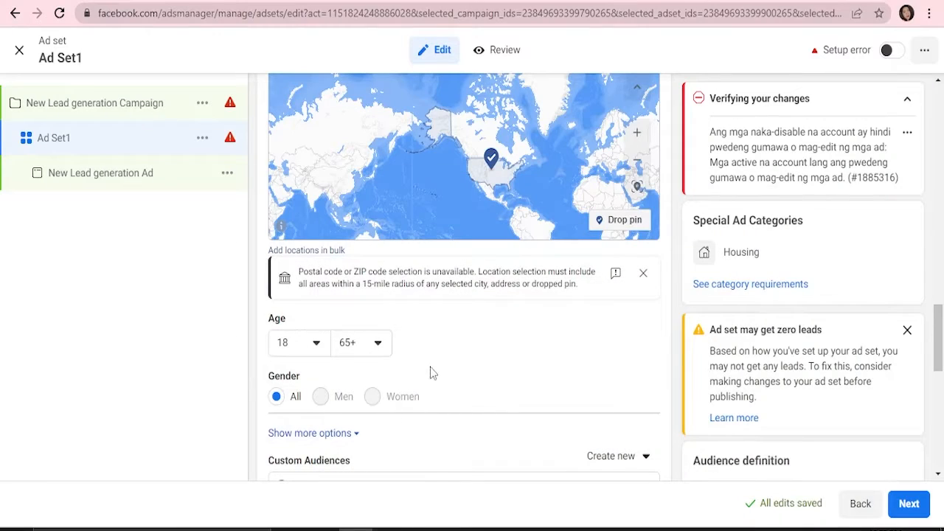
scroll(431, 372, up, 2)
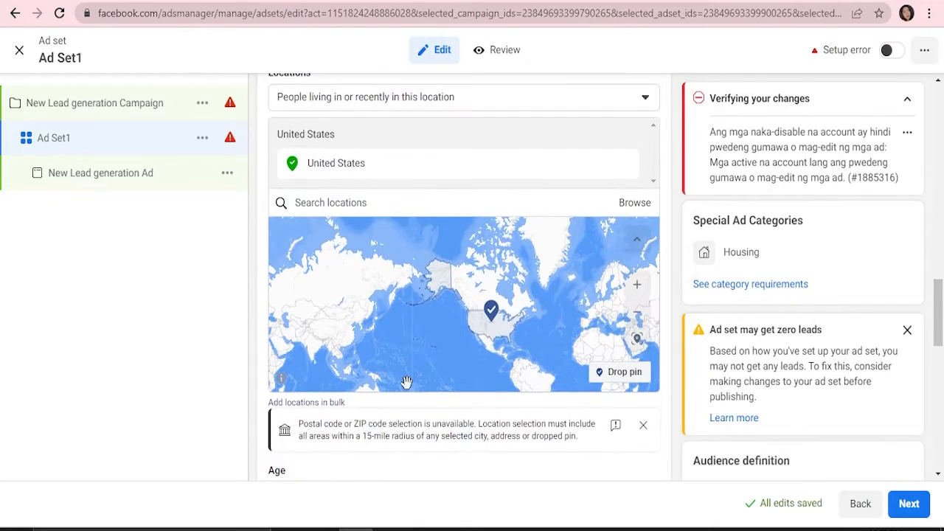
scroll(472, 196, down, 1)
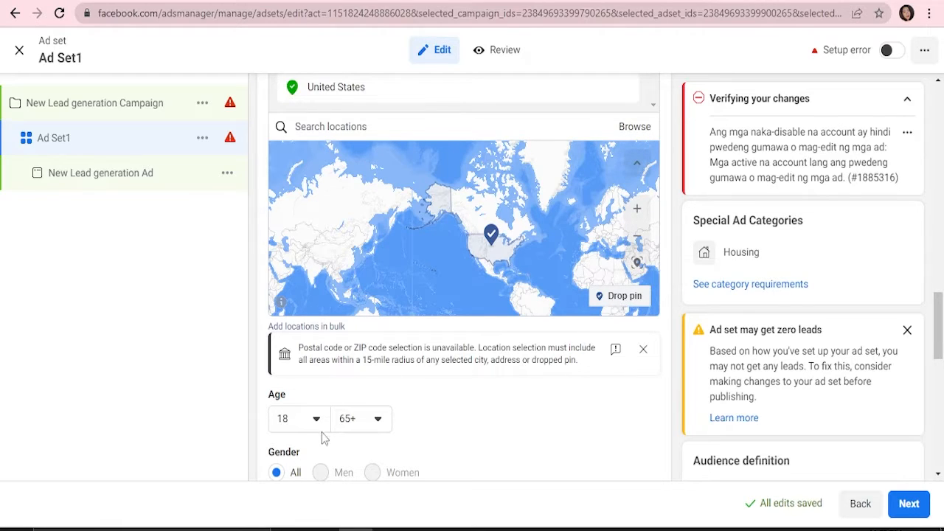
scroll(336, 440, down, 3)
scroll(335, 439, down, 2)
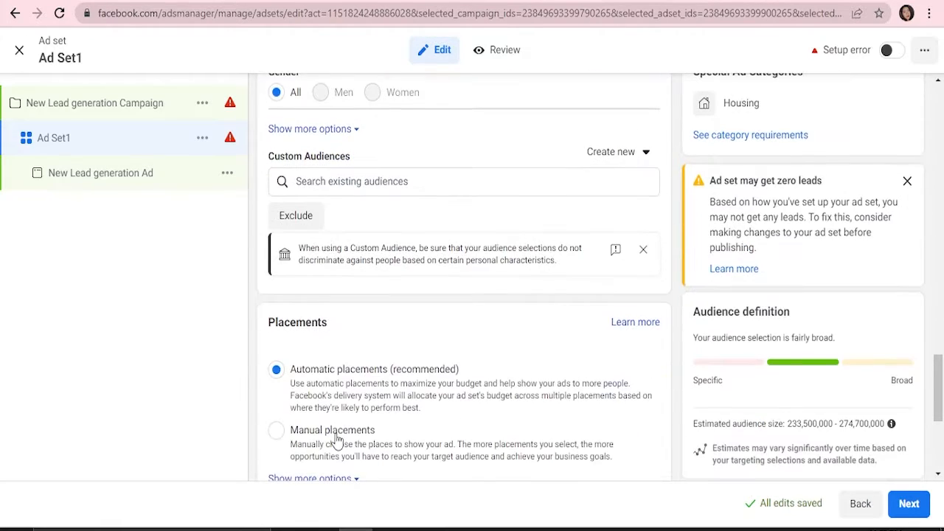
scroll(336, 439, up, 6)
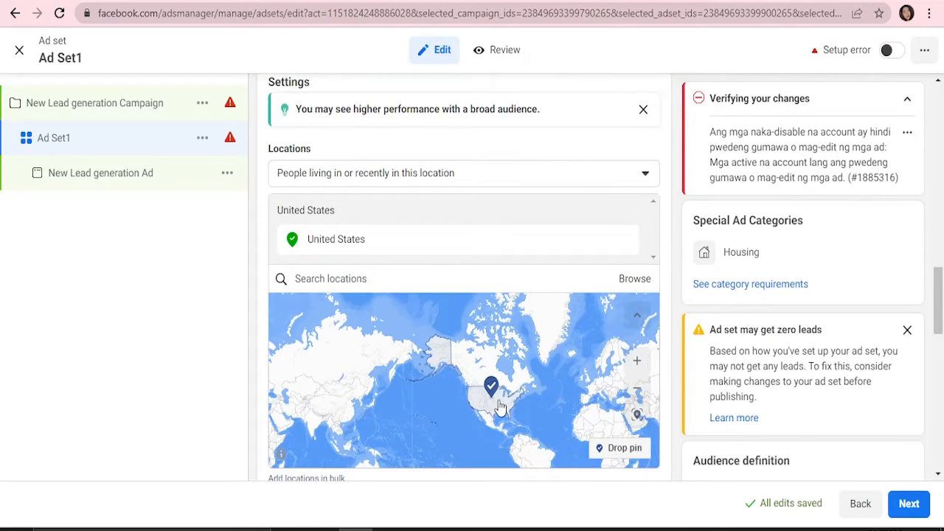
click(492, 386)
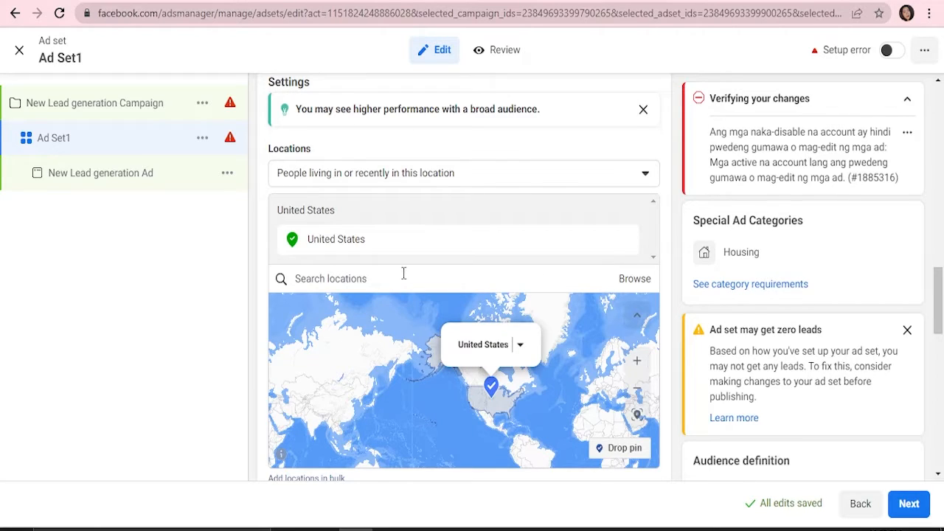
scroll(408, 272, down, 3)
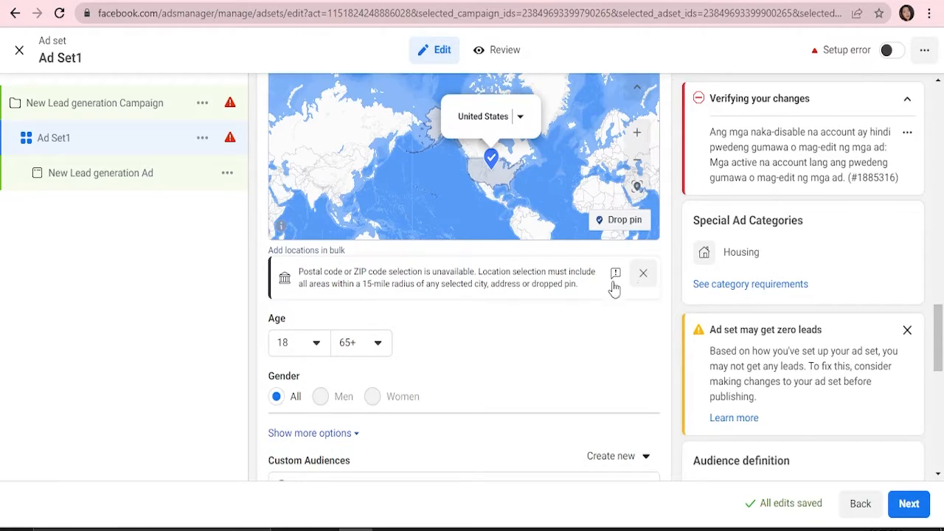
click(433, 287)
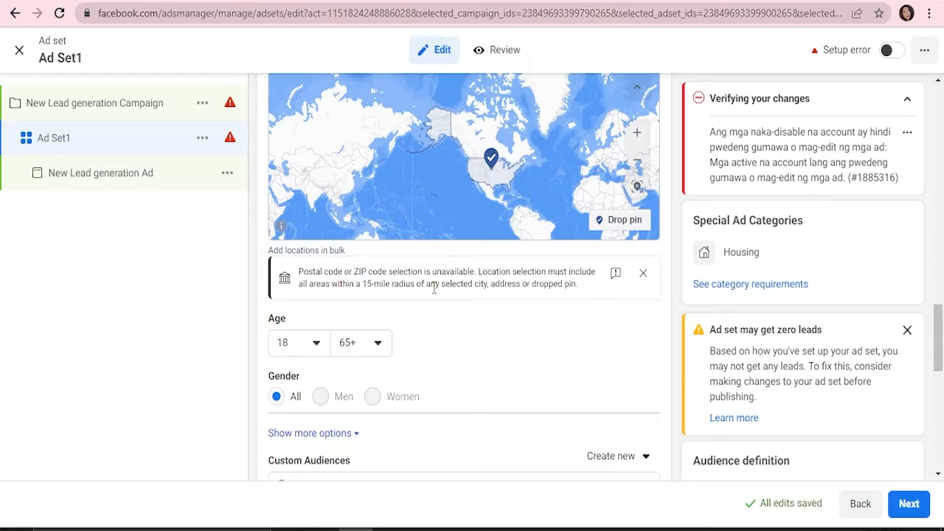
Dismiss the postal code restriction notice and check the minimum and maximum age choices.
click(642, 273)
click(308, 313)
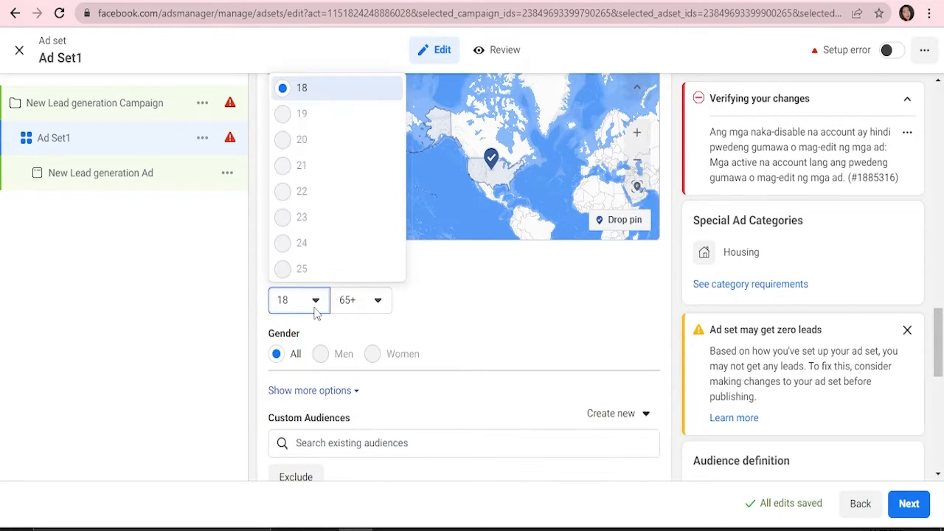
click(316, 312)
click(386, 308)
click(388, 309)
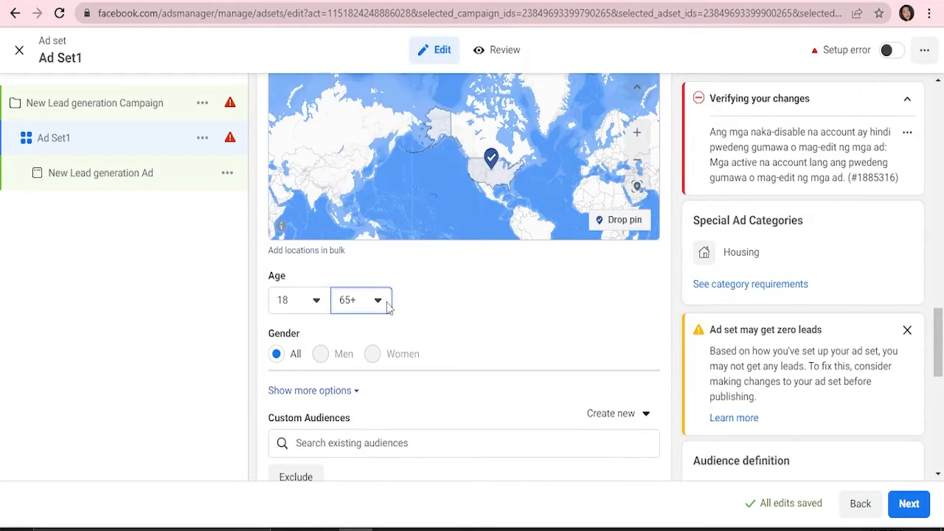
Dismiss the Custom Audience discrimination notice and check the list of existing audiences.
scroll(388, 308, down, 1)
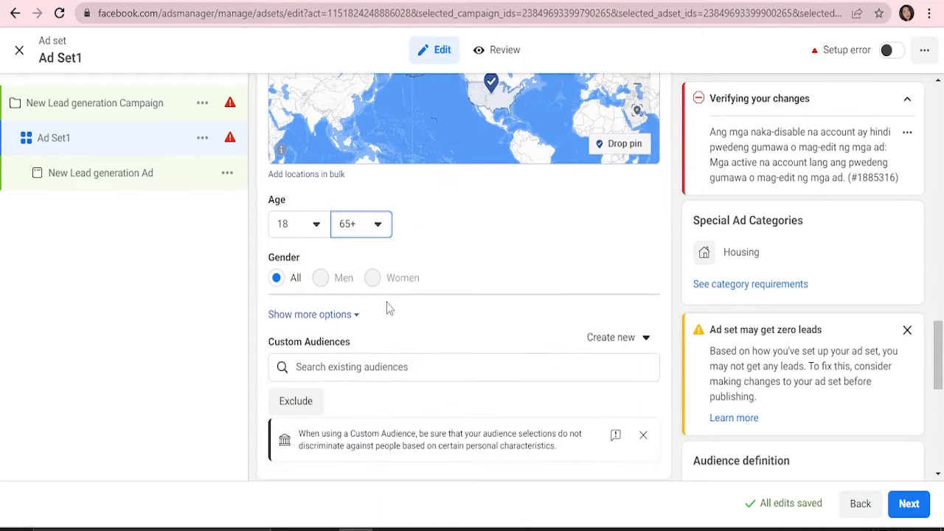
scroll(387, 303, down, 1)
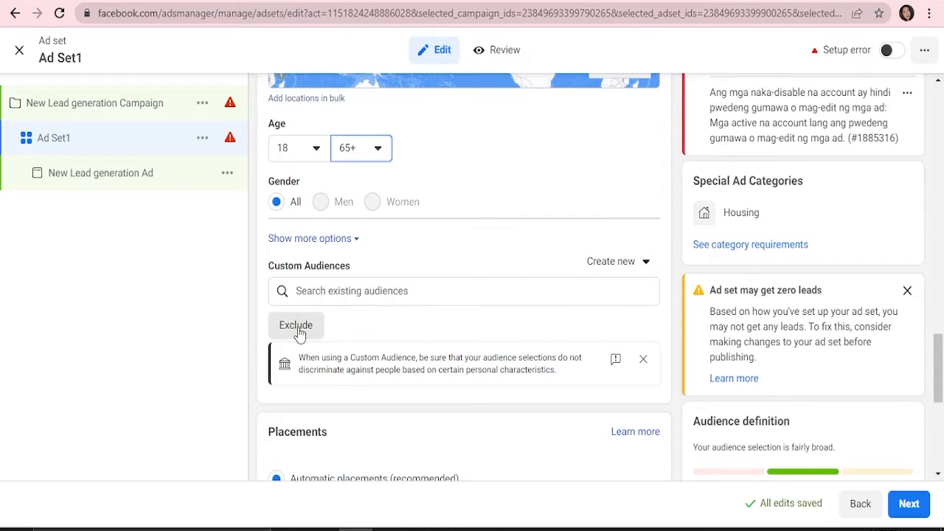
click(641, 362)
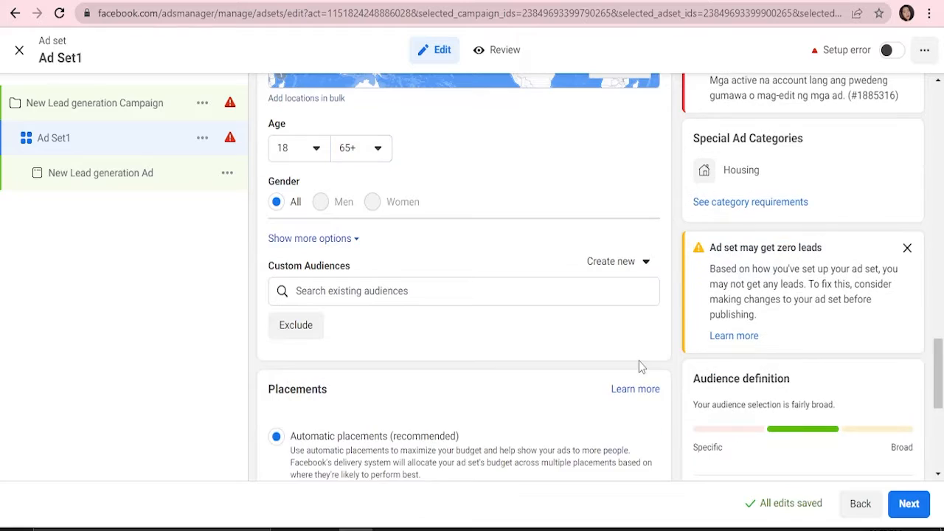
click(349, 291)
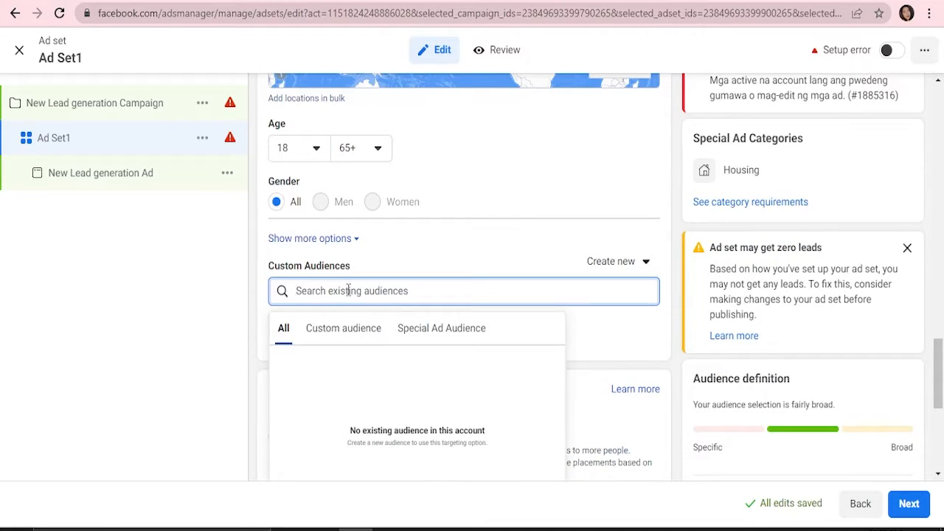
click(229, 298)
Open the ad set's detailed targeting for editing and add the Real estate interest.
scroll(406, 320, down, 2)
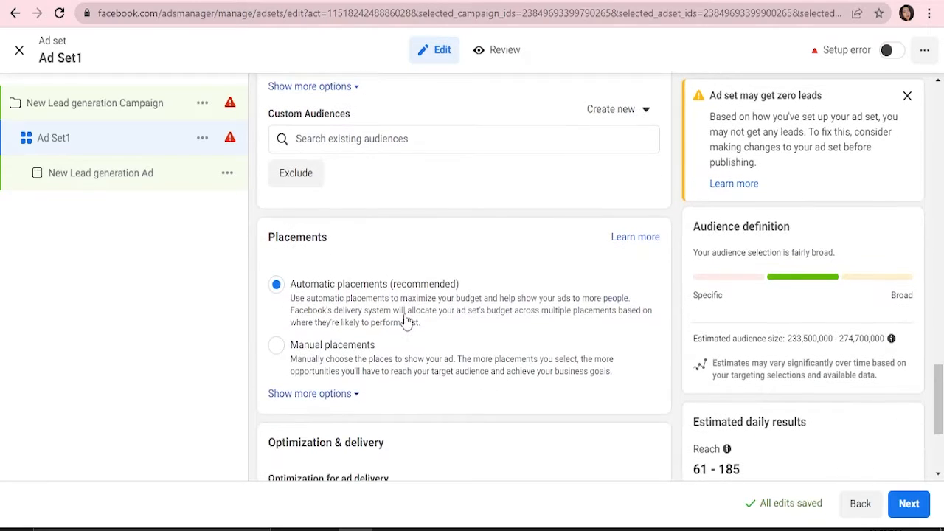
scroll(405, 320, up, 2)
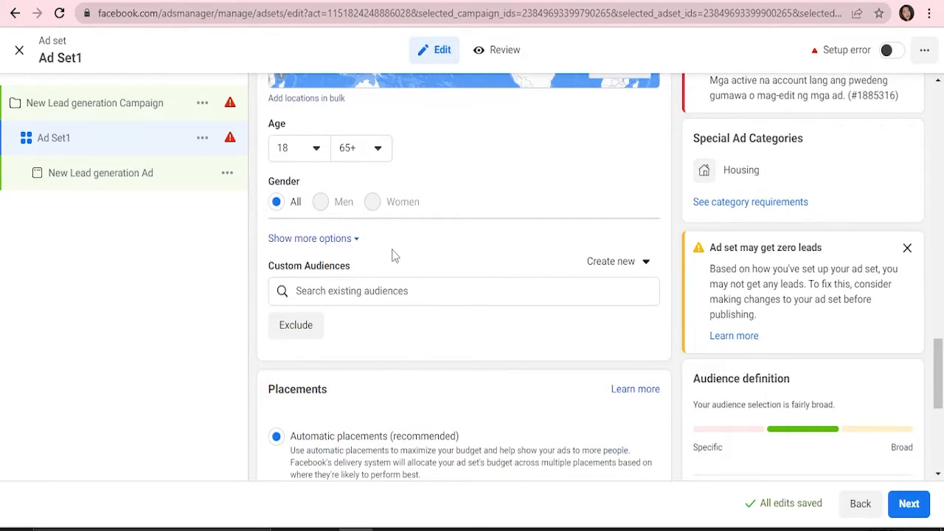
scroll(393, 256, up, 2)
scroll(393, 256, up, 4)
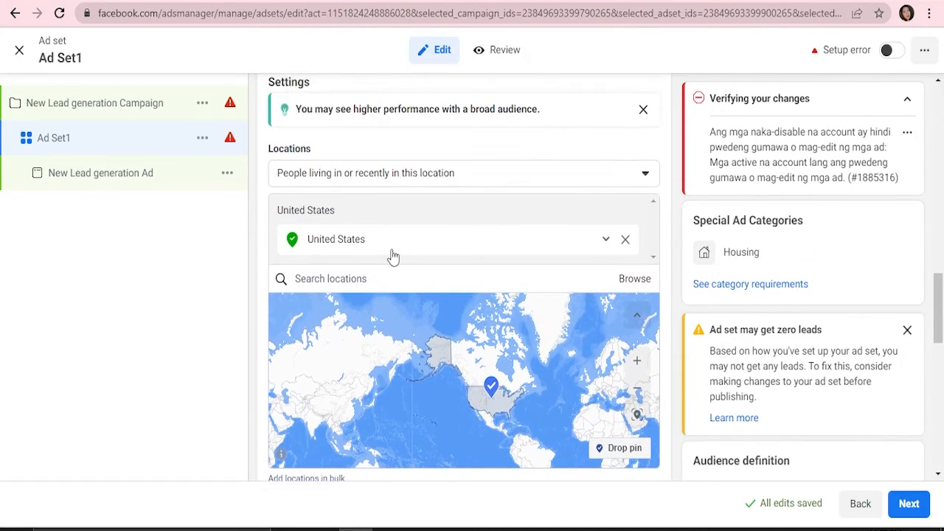
scroll(393, 256, up, 1)
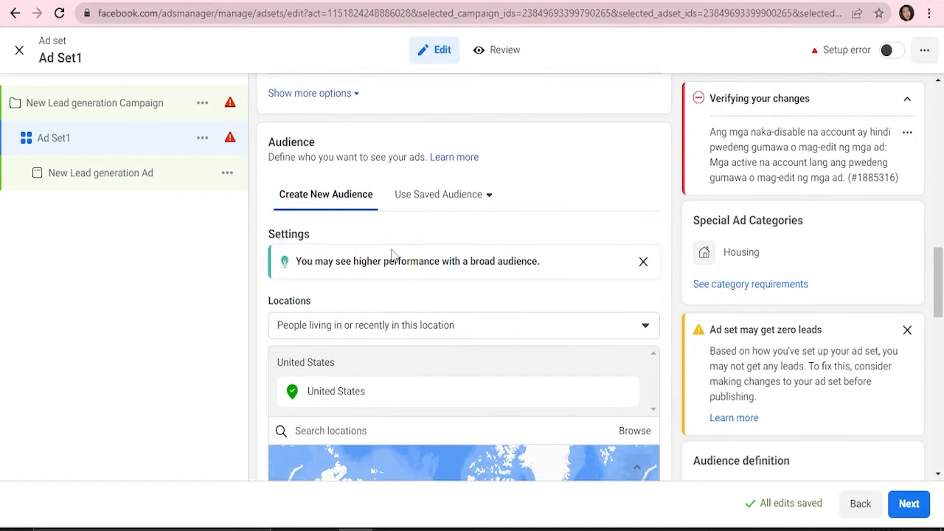
scroll(391, 254, down, 8)
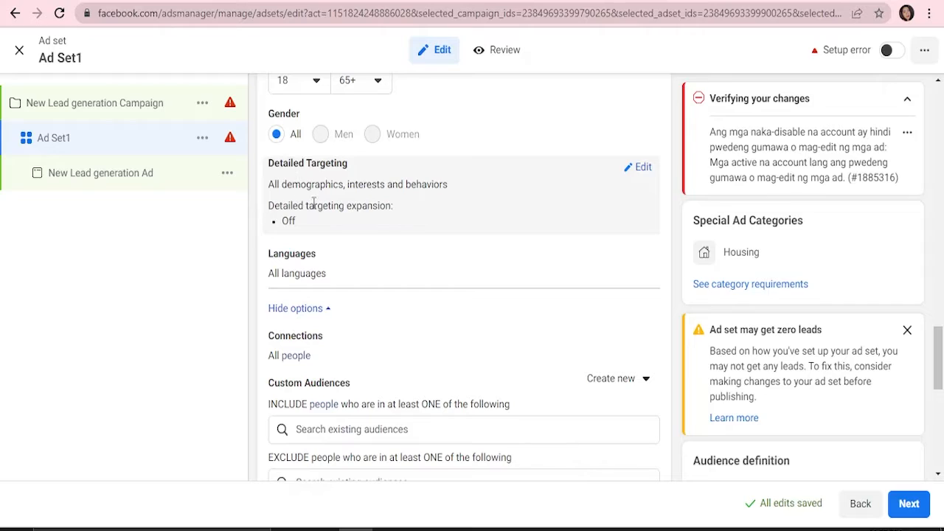
click(641, 170)
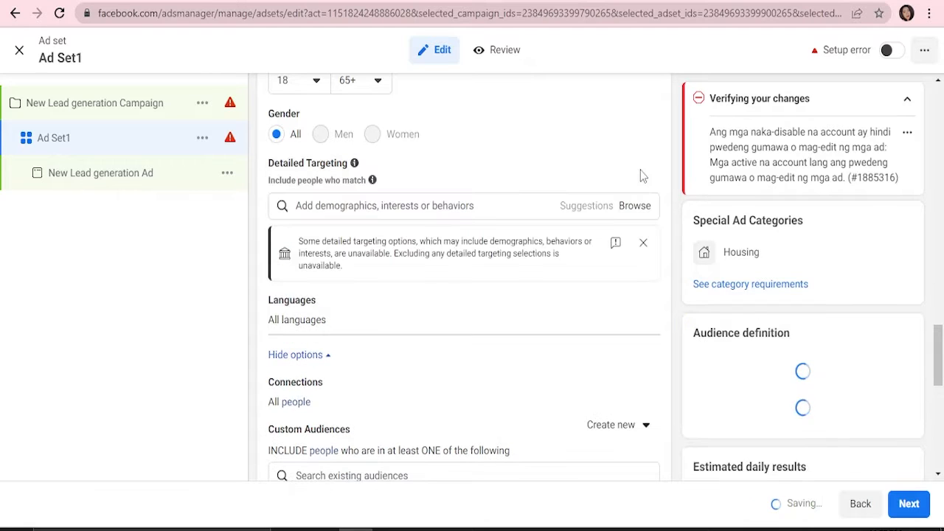
click(468, 209)
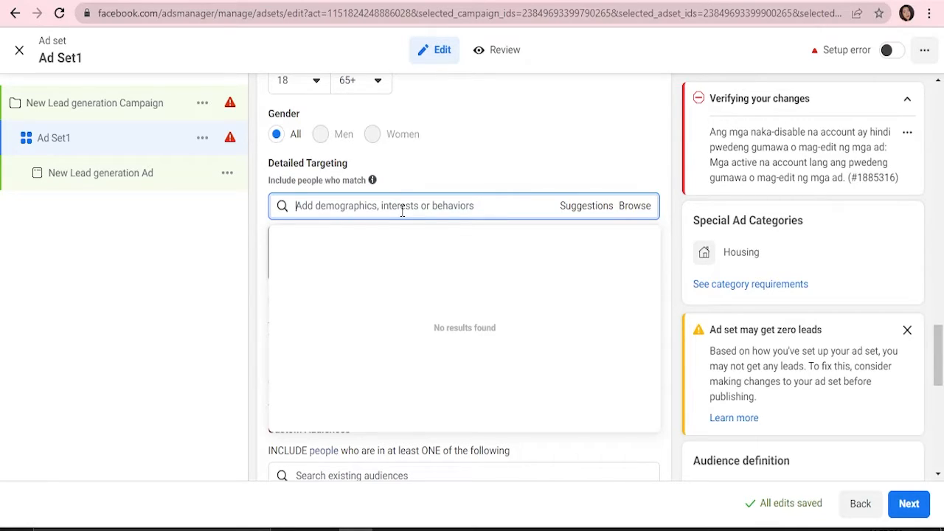
text(real estate)
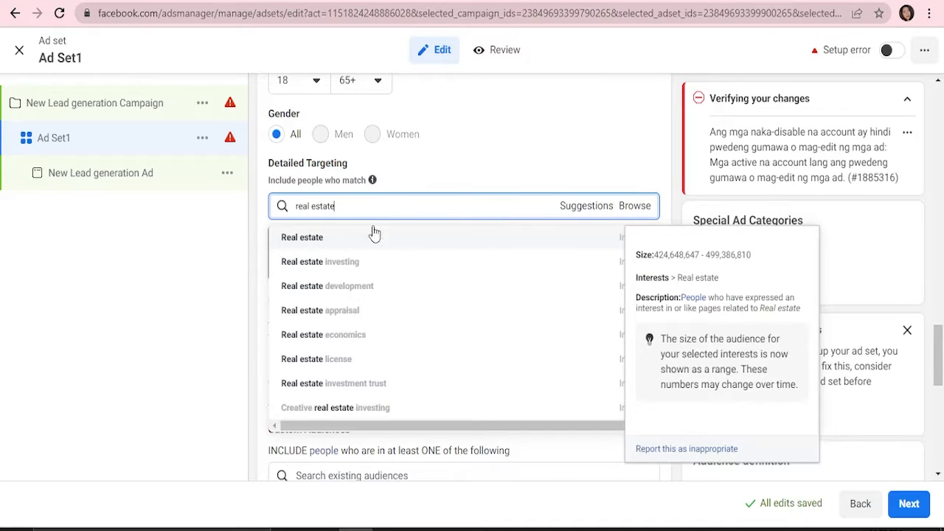
click(352, 238)
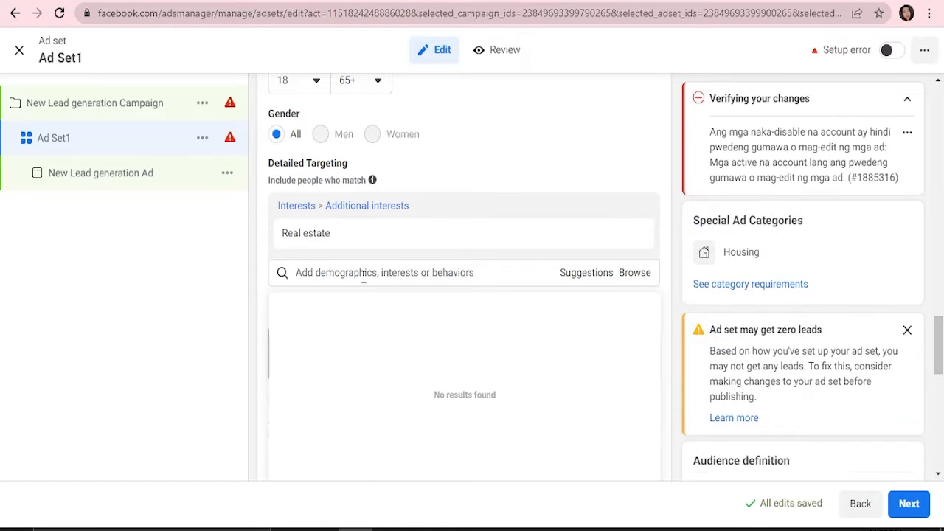
Search detailed targeting for "realtor" and add the realtor.com interest.
click(363, 277)
text(realtor)
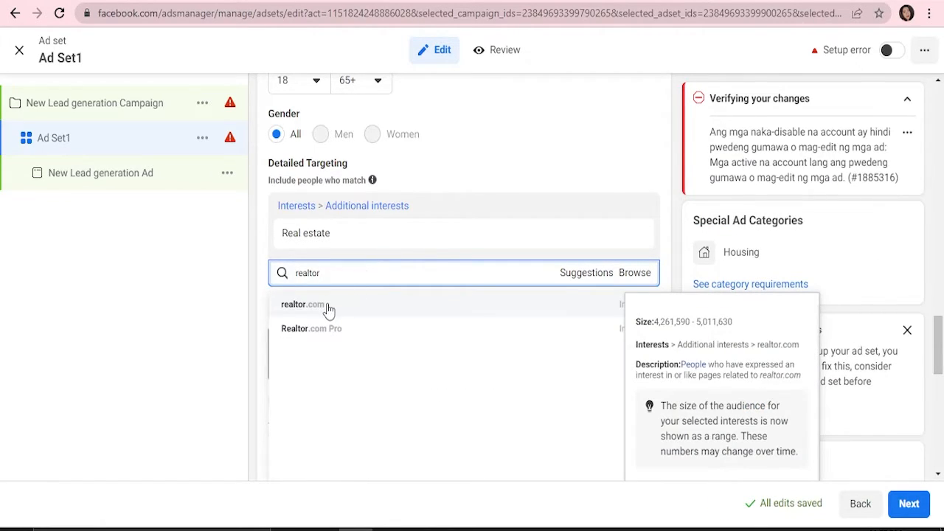
key(Return)
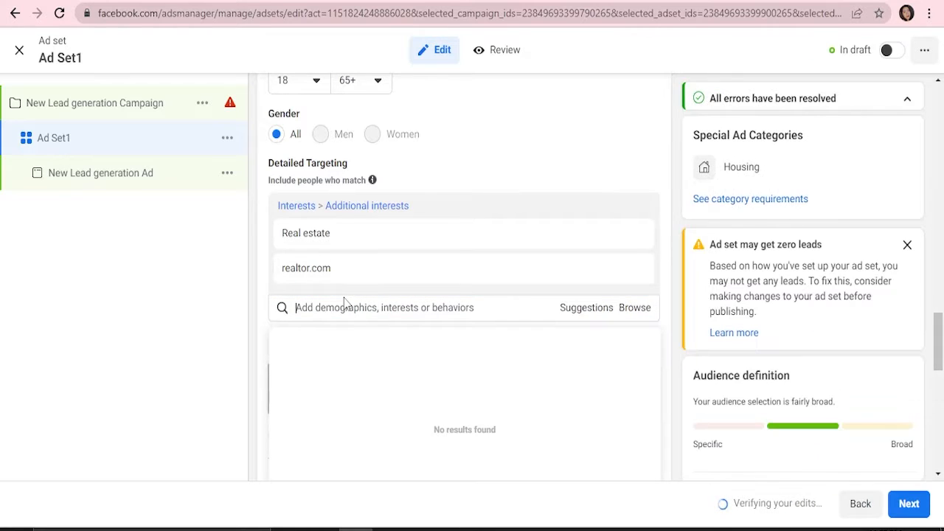
Add the interests Premier Agent - Zillow & Trulia, Zillow and Realtor.com Pro to the detailed targeting.
text(zillow)
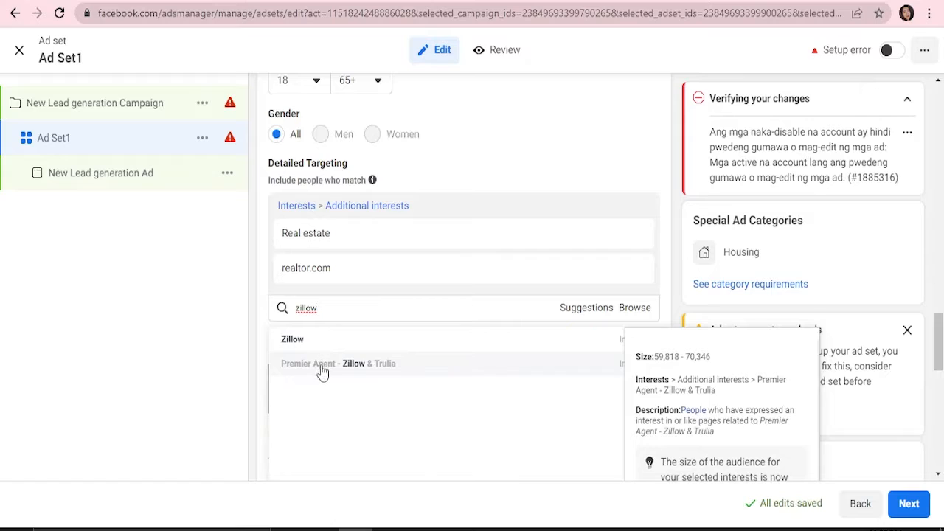
click(322, 373)
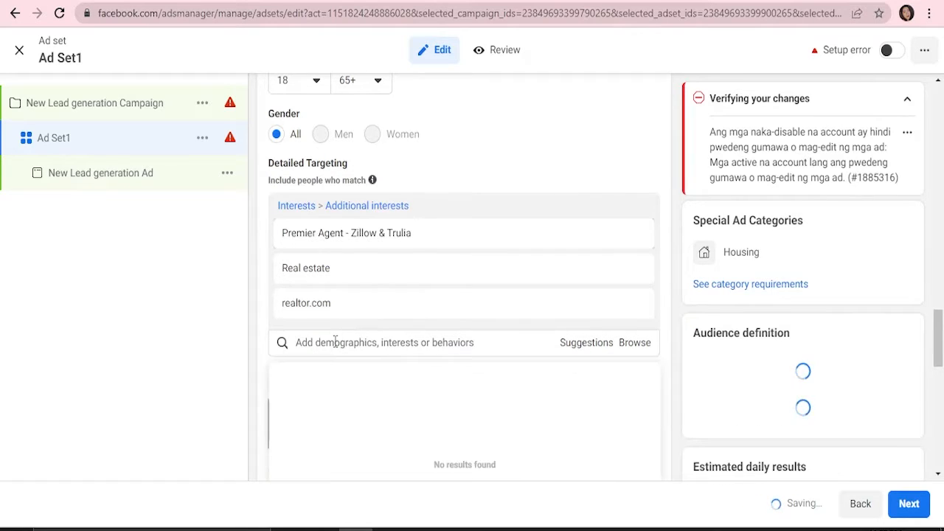
text(zillow)
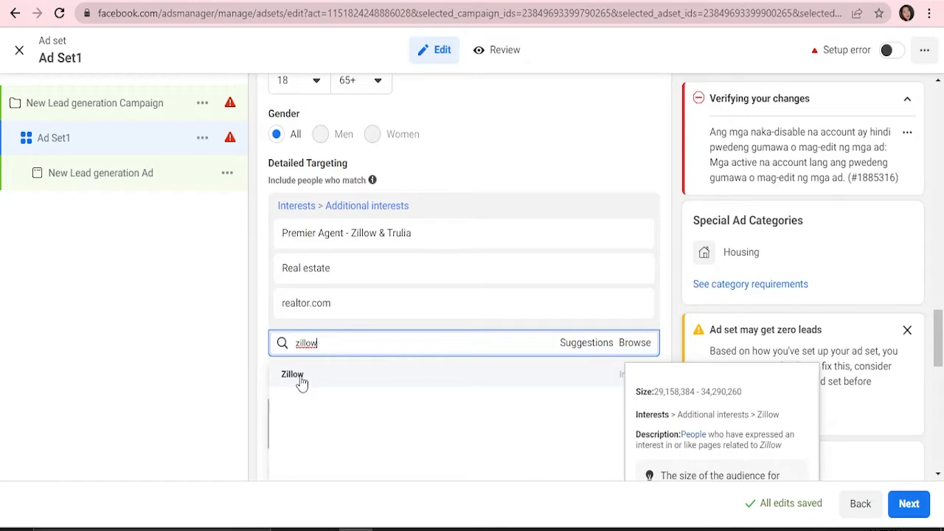
click(320, 373)
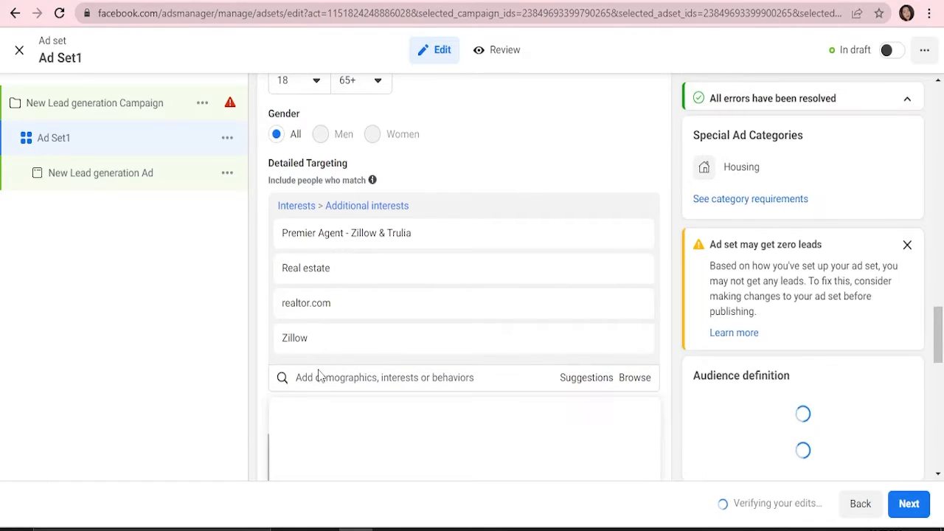
text(Realtor)
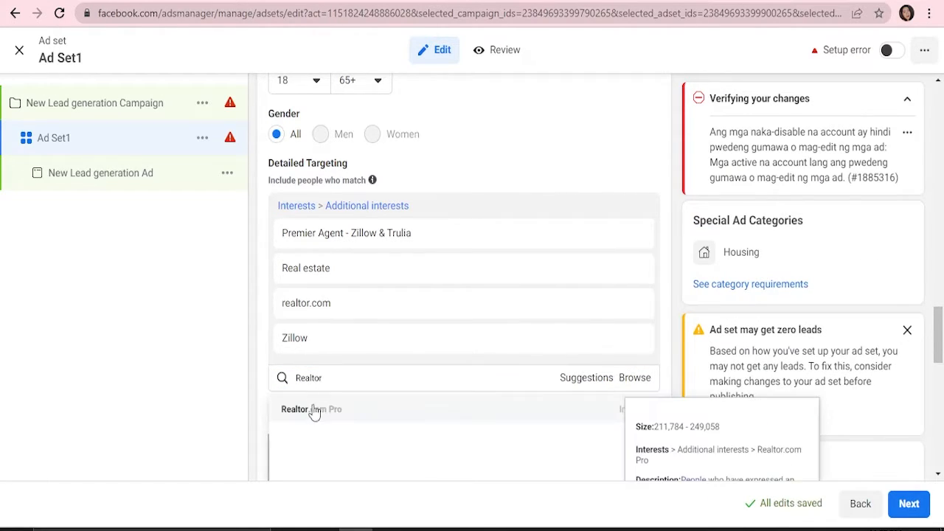
click(313, 419)
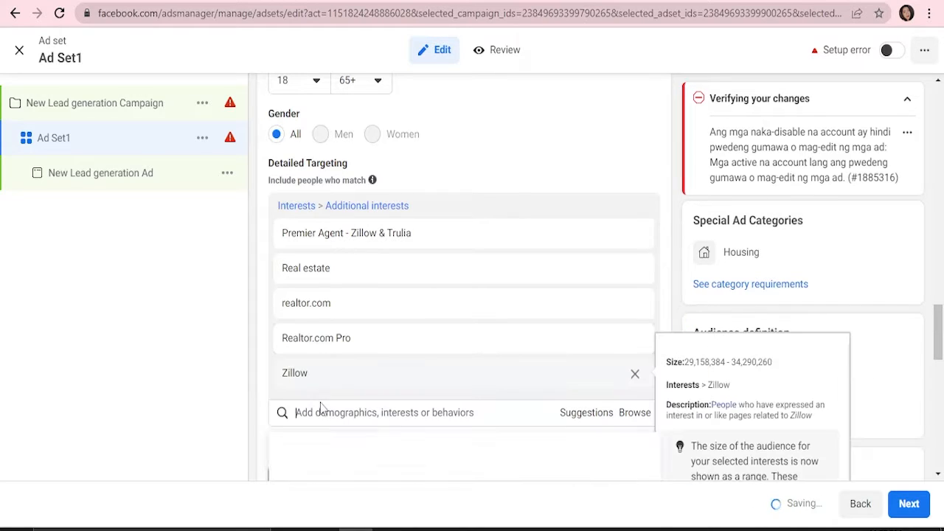
Search the interests for "real estate" and "house", and add First-time buyer from the targeting suggestions.
text(real estate)
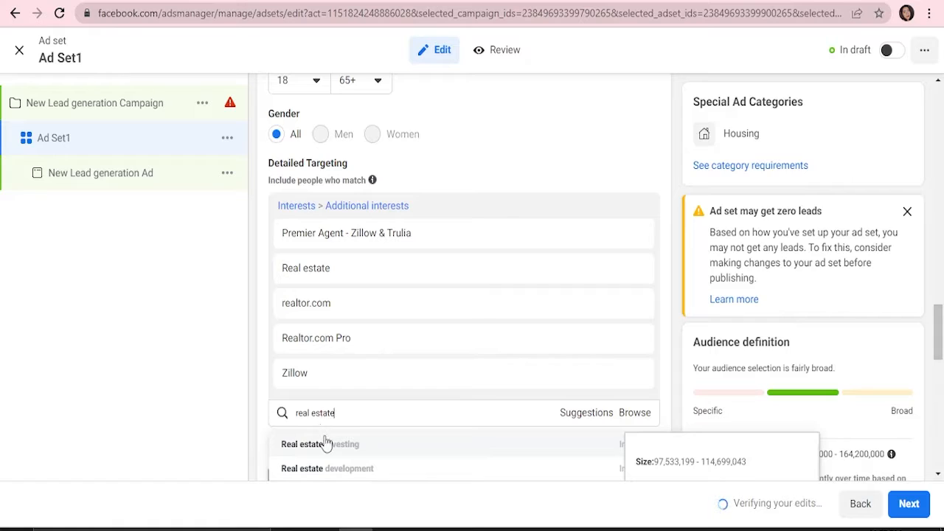
click(580, 415)
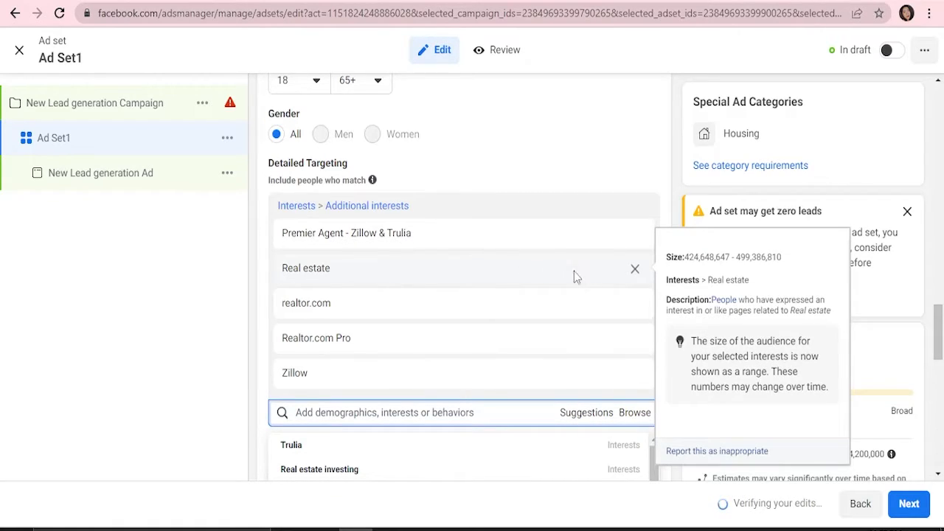
text(house)
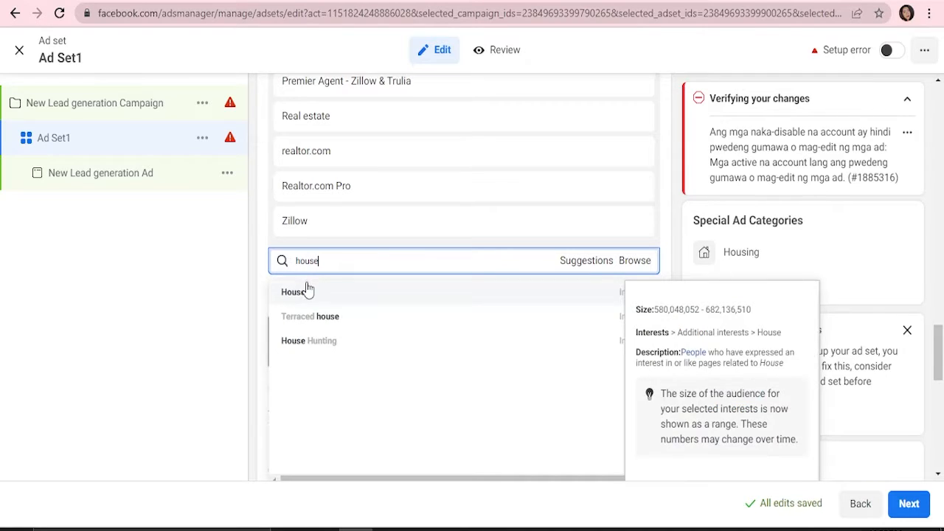
click(582, 267)
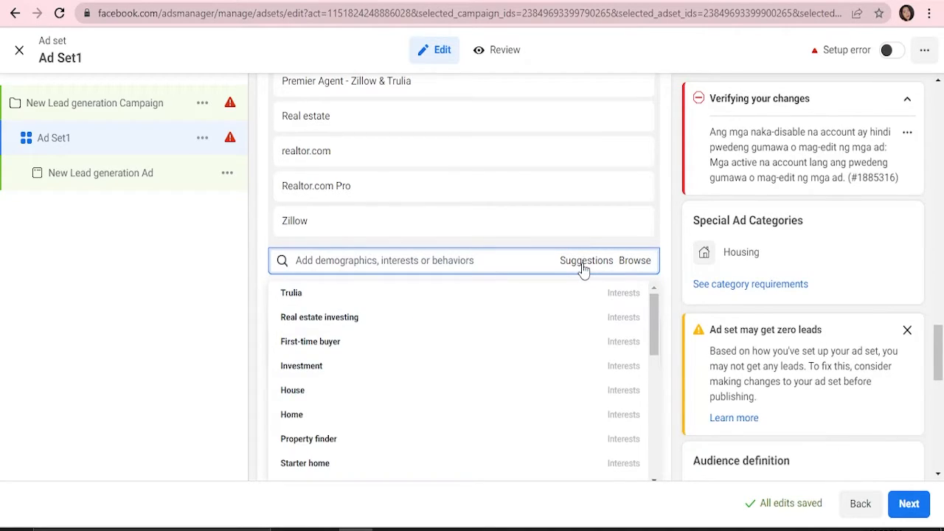
mouse_move(326, 340)
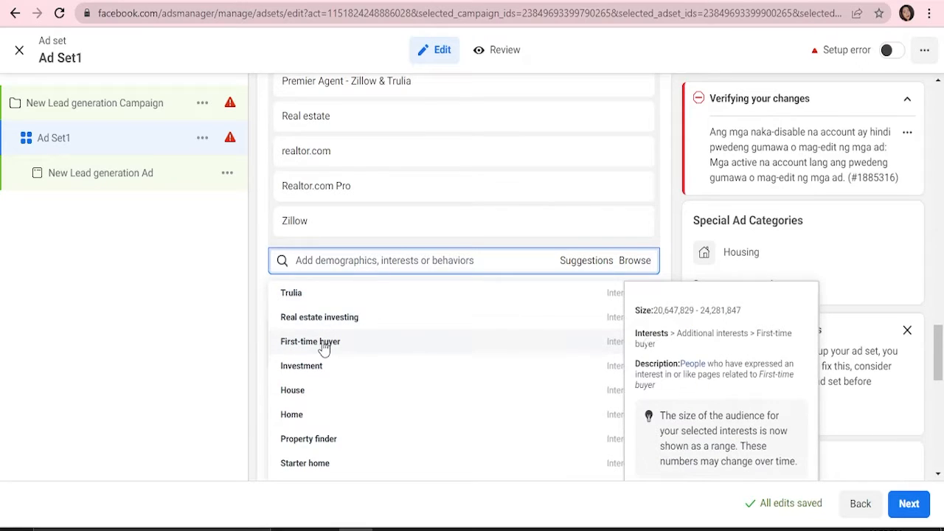
click(324, 342)
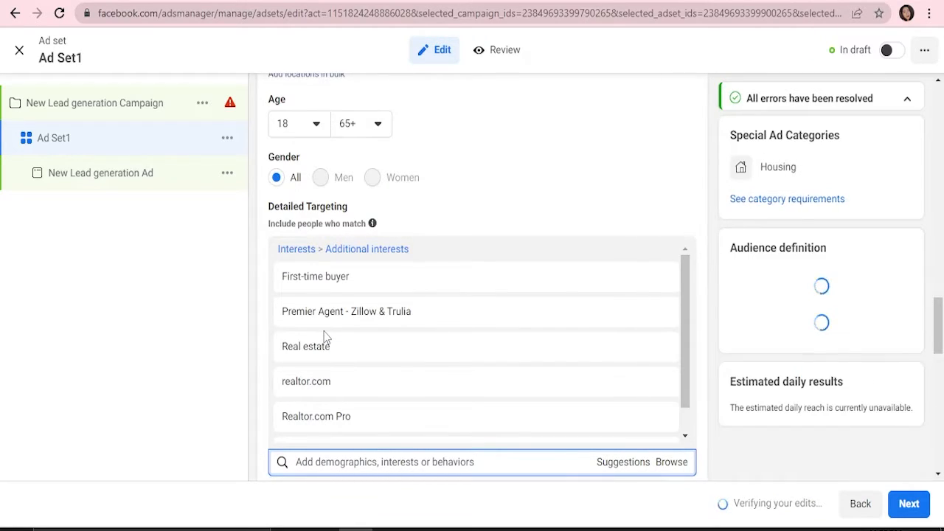
Add the suggested interests House and Home to the detailed targeting.
mouse_move(326, 338)
scroll(331, 412, down, 3)
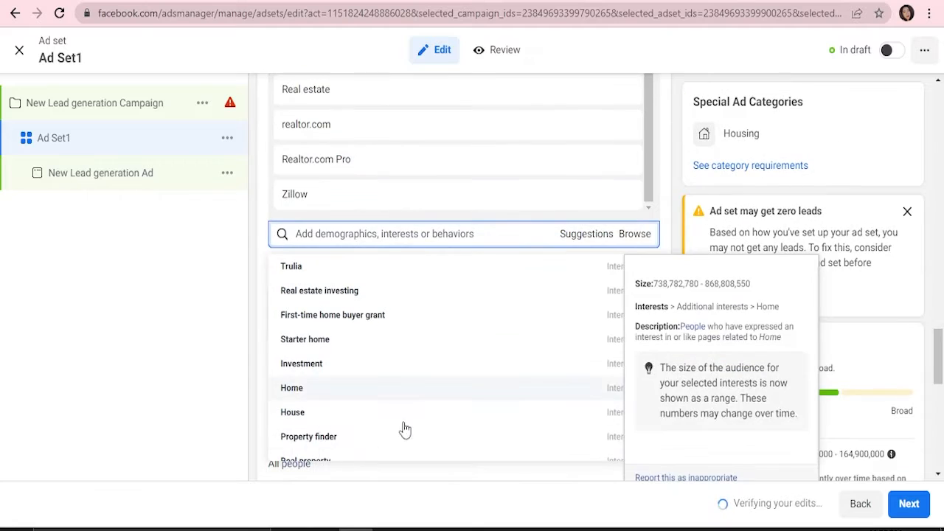
click(297, 413)
scroll(302, 442, down, 5)
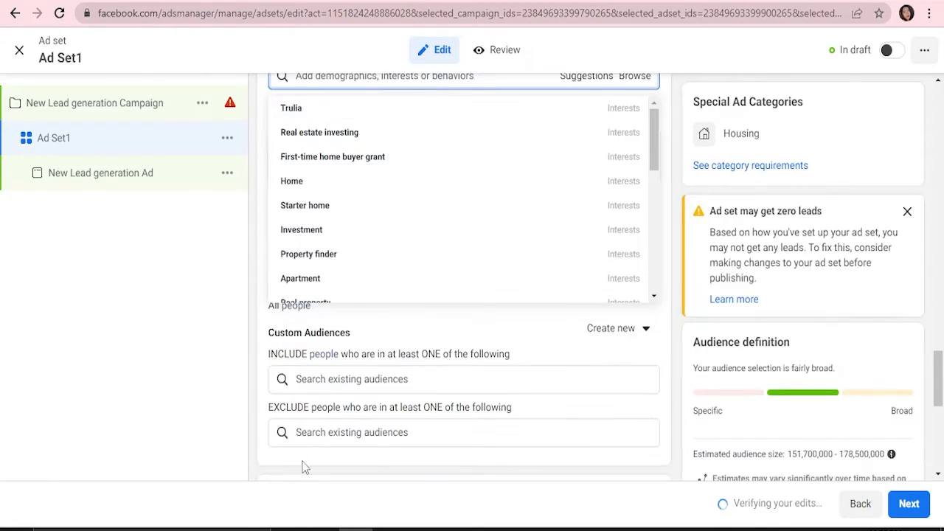
scroll(304, 466, down, 4)
scroll(305, 459, up, 3)
scroll(302, 465, up, 1)
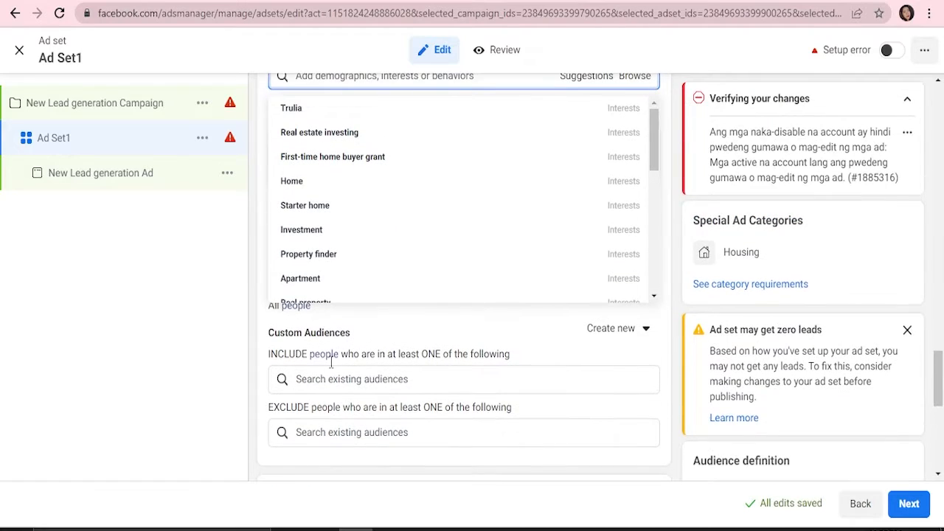
click(309, 190)
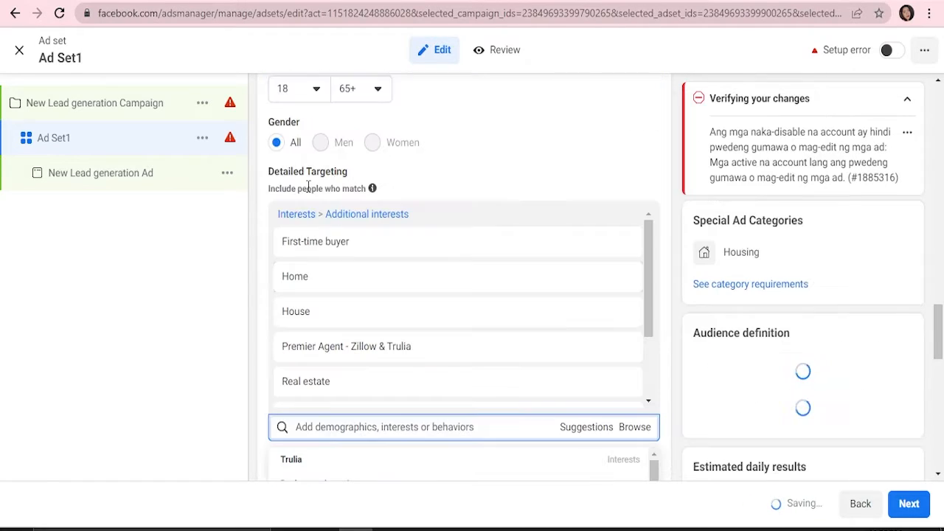
Add the suggested interests Trulia, Property finder and Residential area to the detailed targeting.
scroll(312, 440, down, 3)
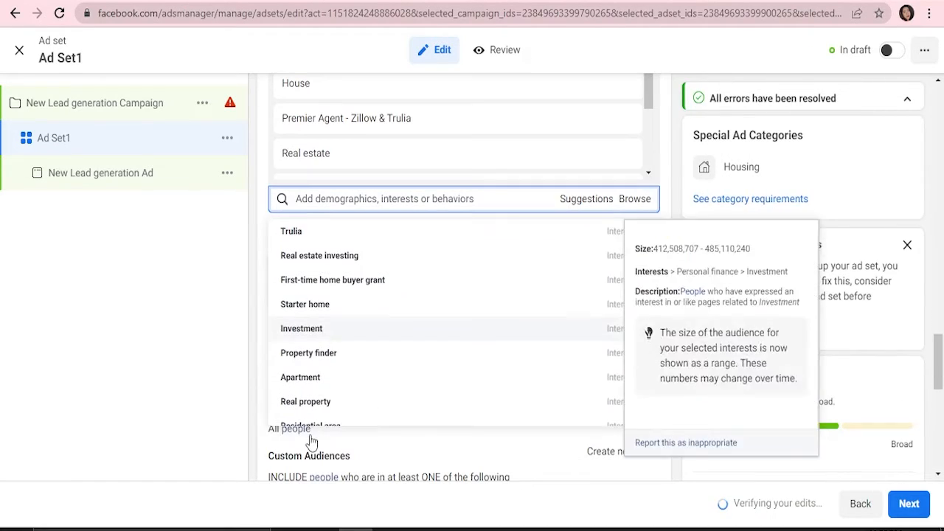
click(325, 233)
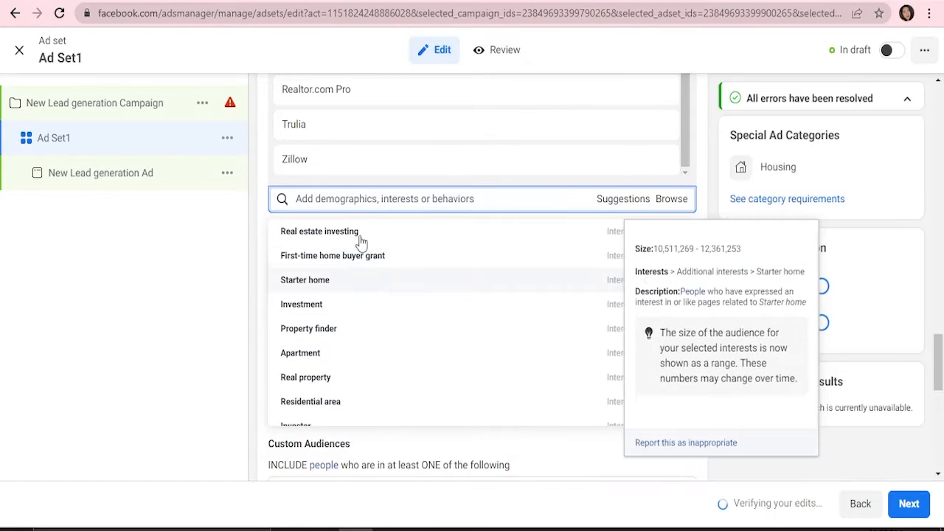
click(327, 259)
click(327, 455)
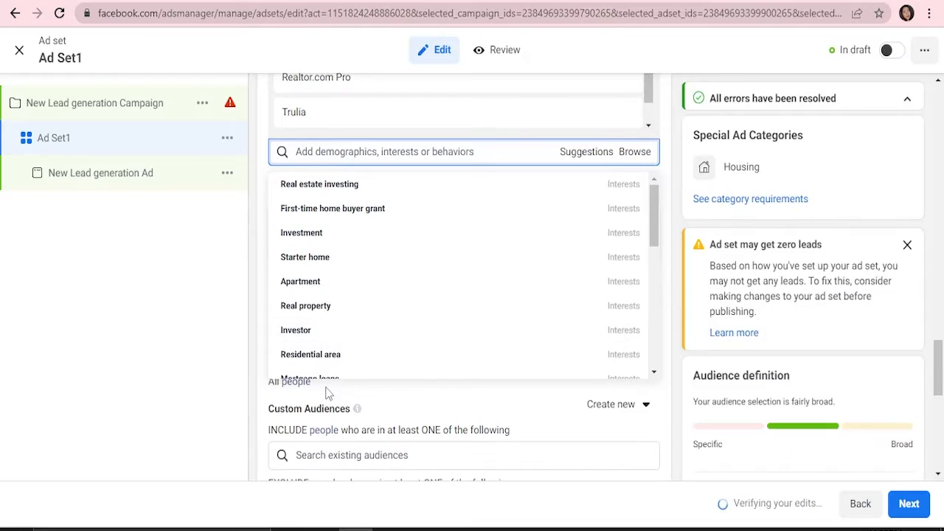
click(334, 355)
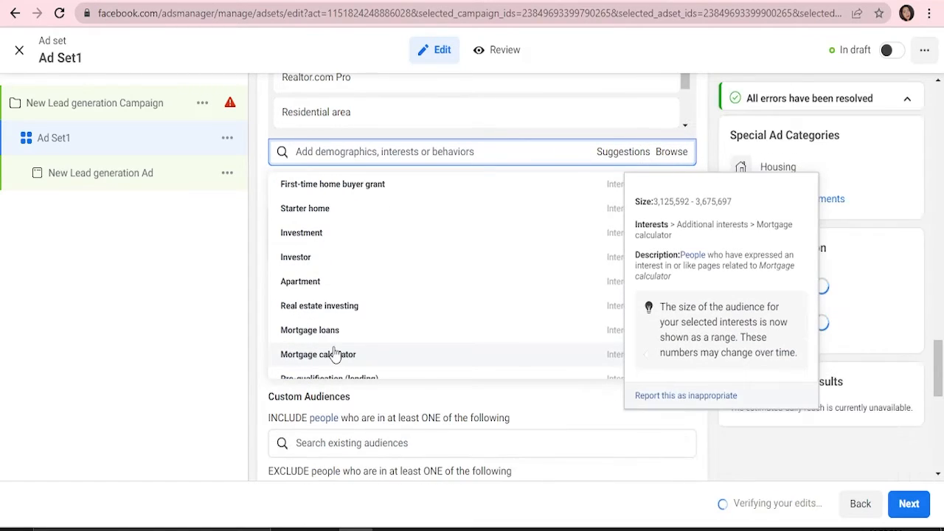
Switch the ad set to manual placements and deselect the Instagram and Audience network platforms.
scroll(336, 354, down, 1)
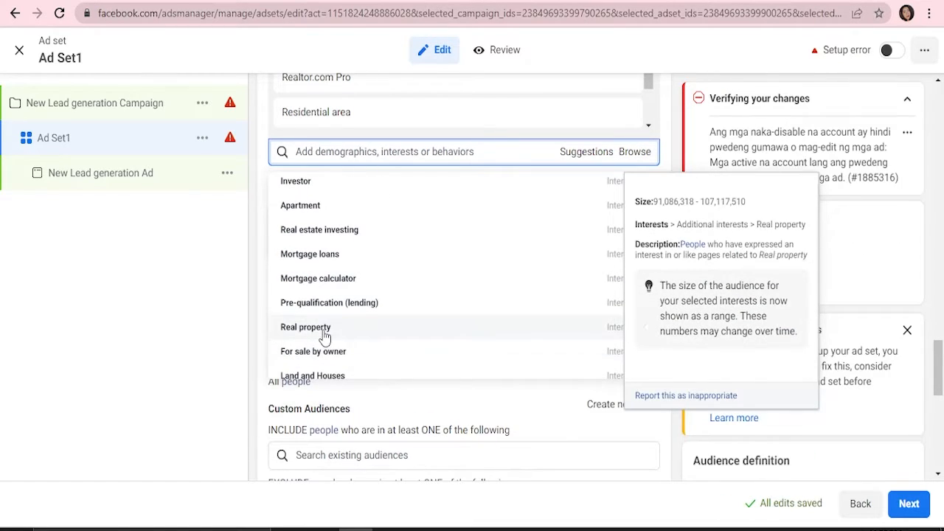
scroll(346, 342, down, 6)
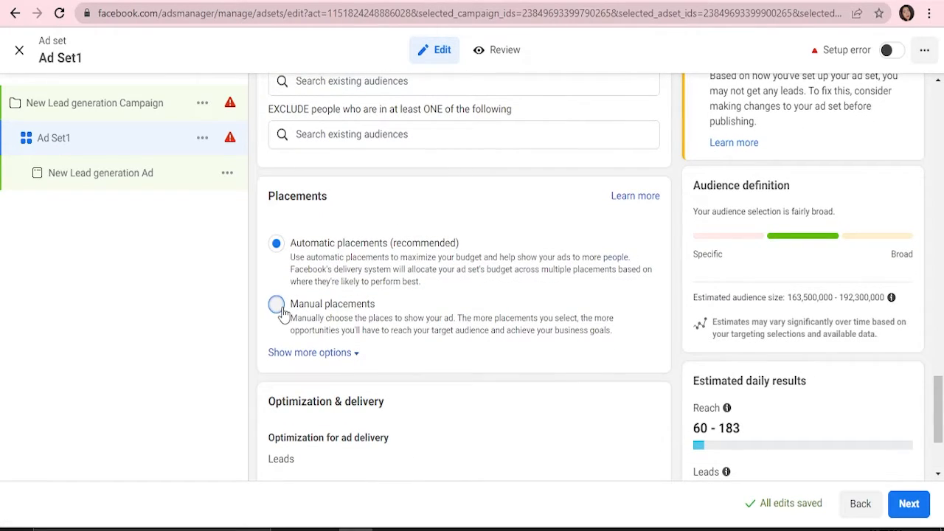
click(430, 339)
scroll(426, 179, down, 3)
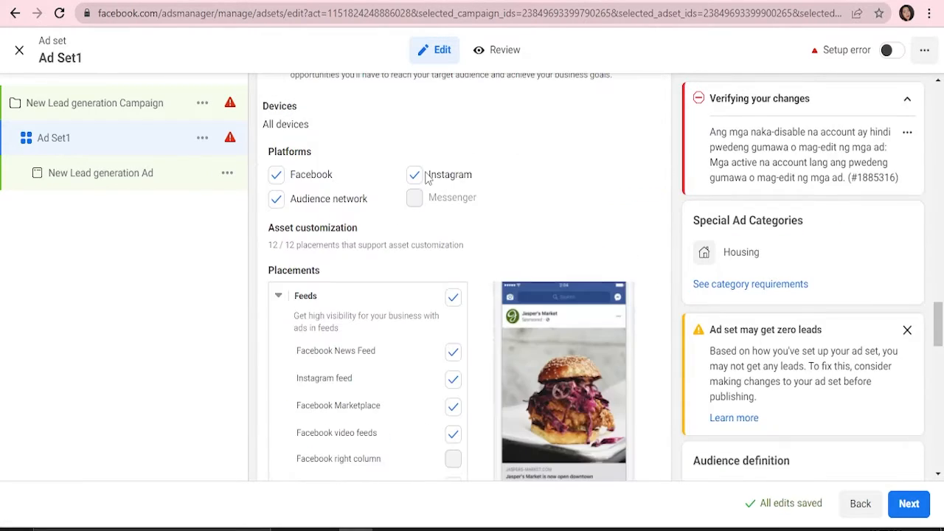
click(317, 199)
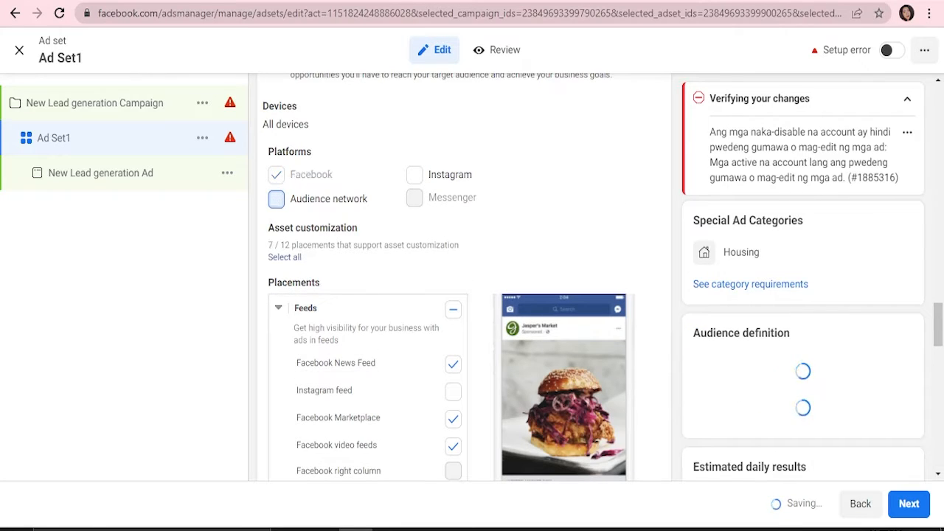
Deselect the Stories and Reels and the In-stream placement groups for the ad set.
mouse_move(939, 330)
mouse_down()
mouse_move(942, 367)
mouse_move(942, 333)
mouse_up()
scroll(456, 166, down, 4)
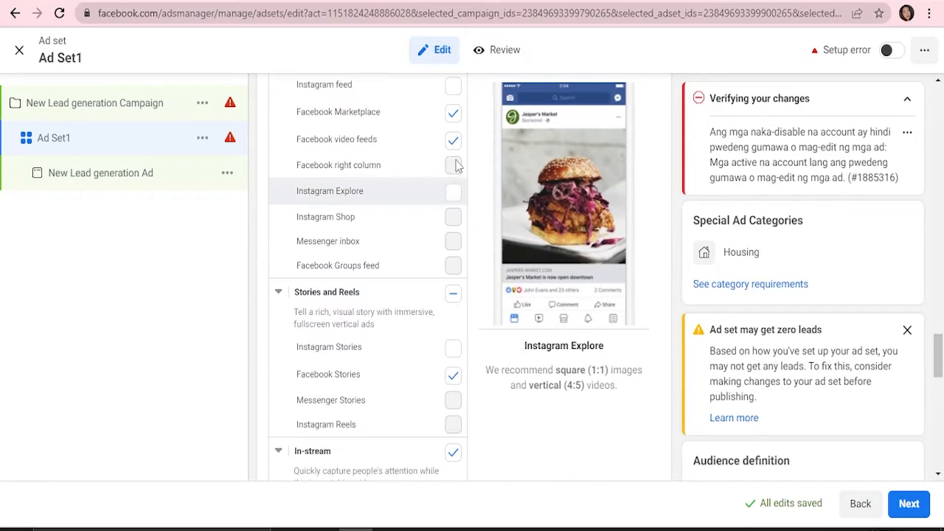
click(453, 294)
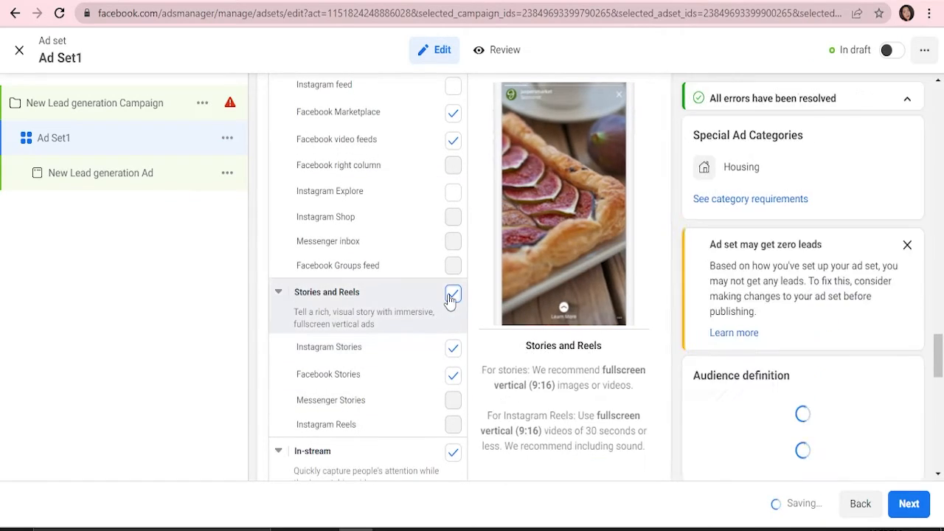
click(440, 310)
scroll(439, 309, down, 2)
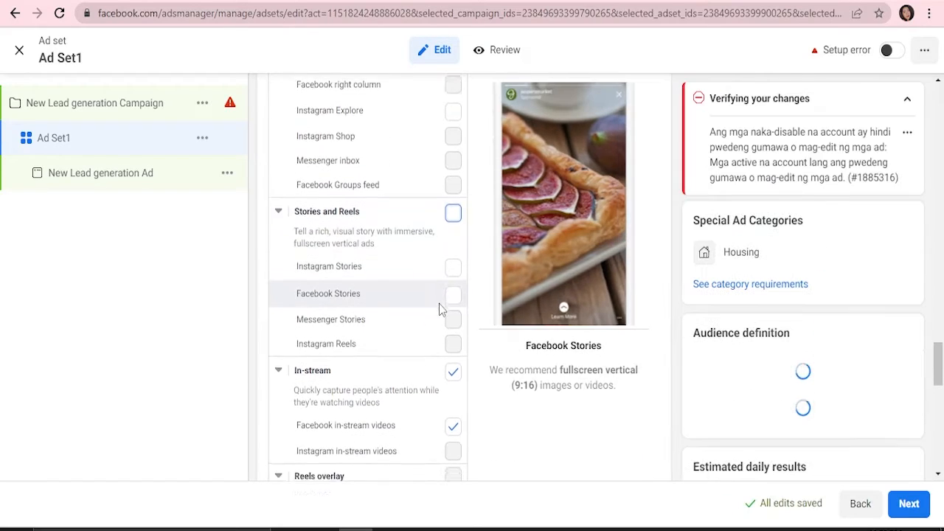
click(453, 302)
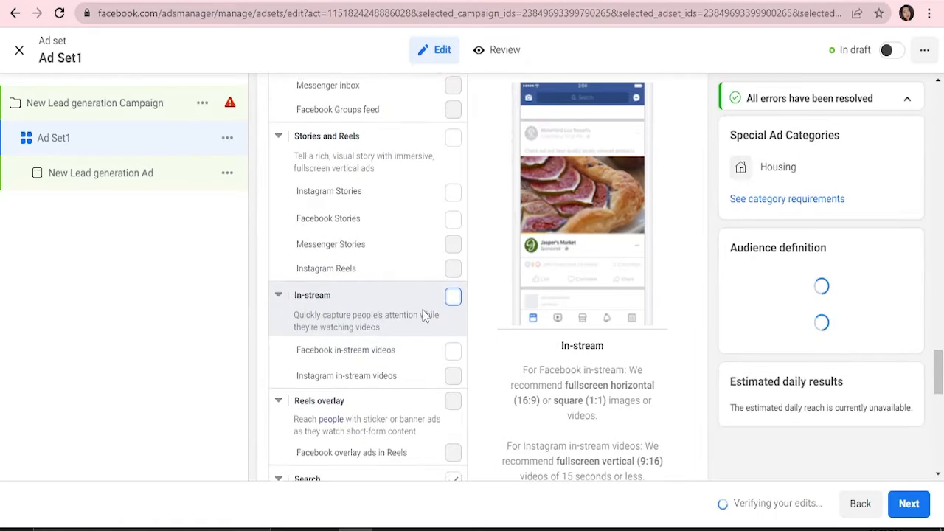
Deselect the Search and In-article placement groups for the ad set.
scroll(428, 313, down, 2)
click(453, 333)
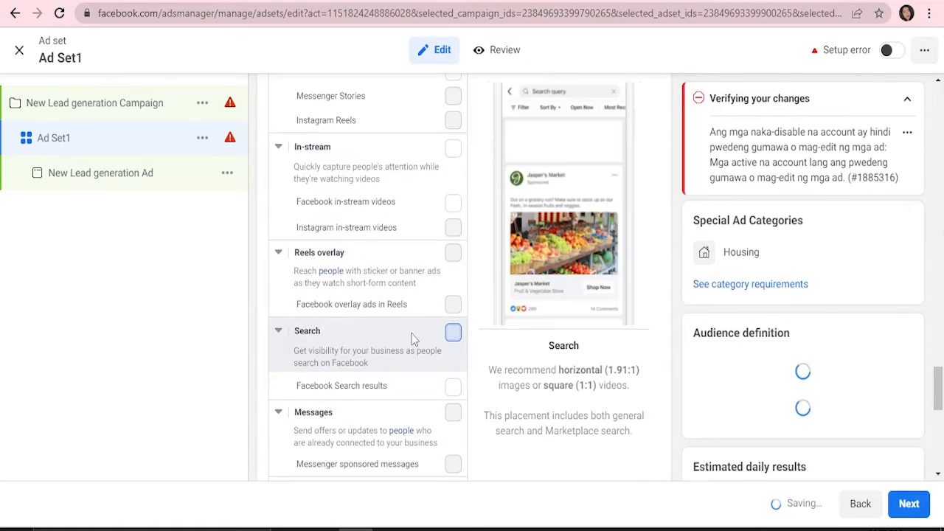
scroll(420, 324, down, 3)
click(453, 266)
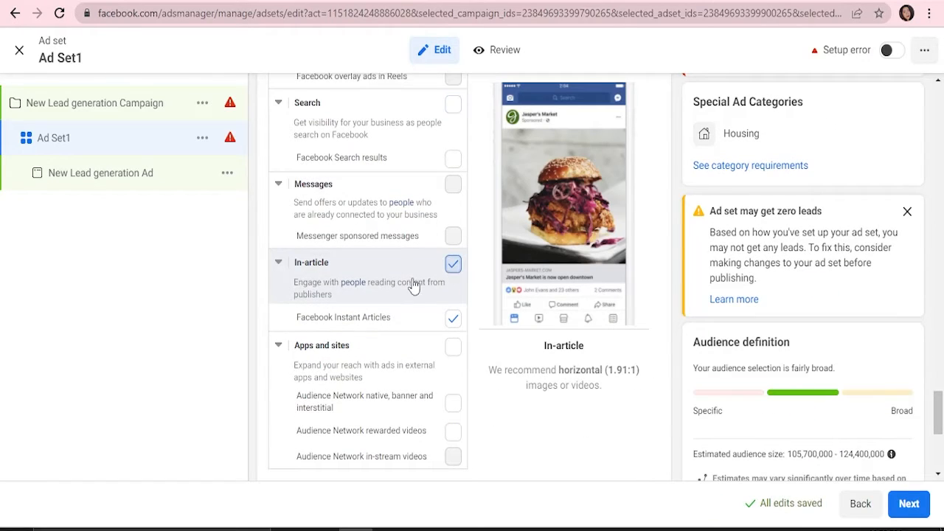
scroll(413, 284, down, 2)
Deselect Facebook video feeds and Facebook Marketplace in the Feeds placements, keeping only Facebook News Feed.
scroll(436, 287, up, 9)
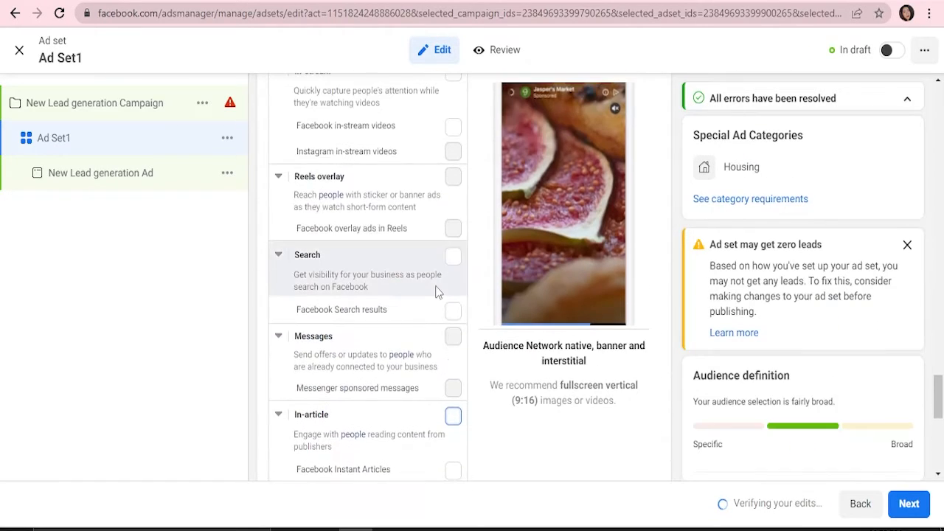
click(453, 293)
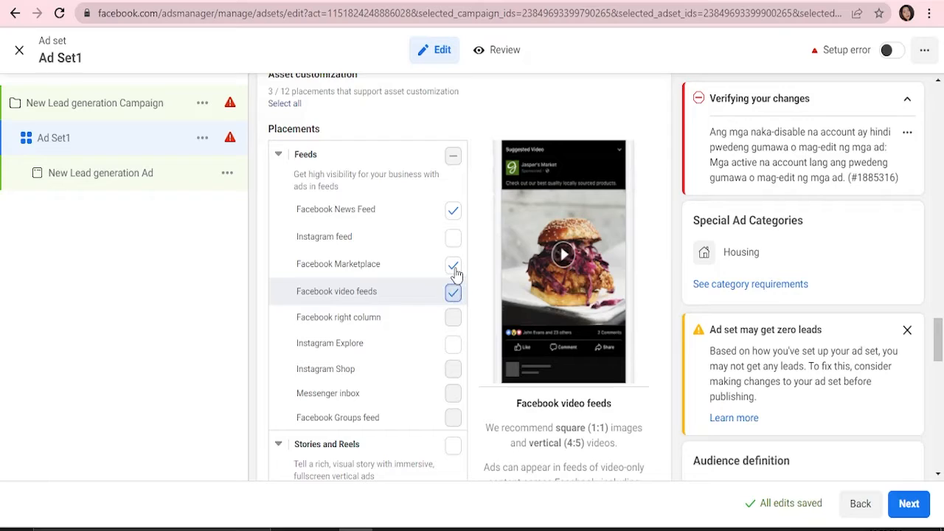
click(453, 265)
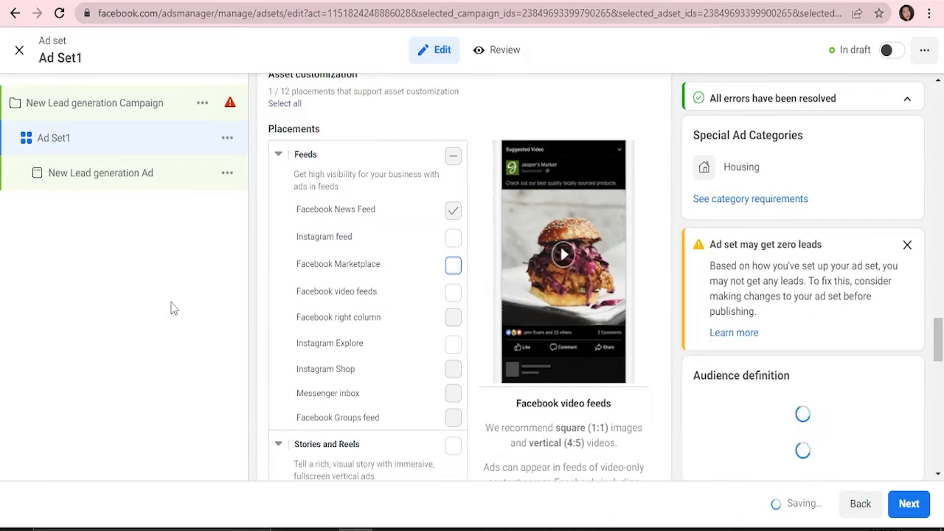
Try Conversion leads as the optimization for ad delivery and set it back to Leads.
scroll(380, 318, down, 8)
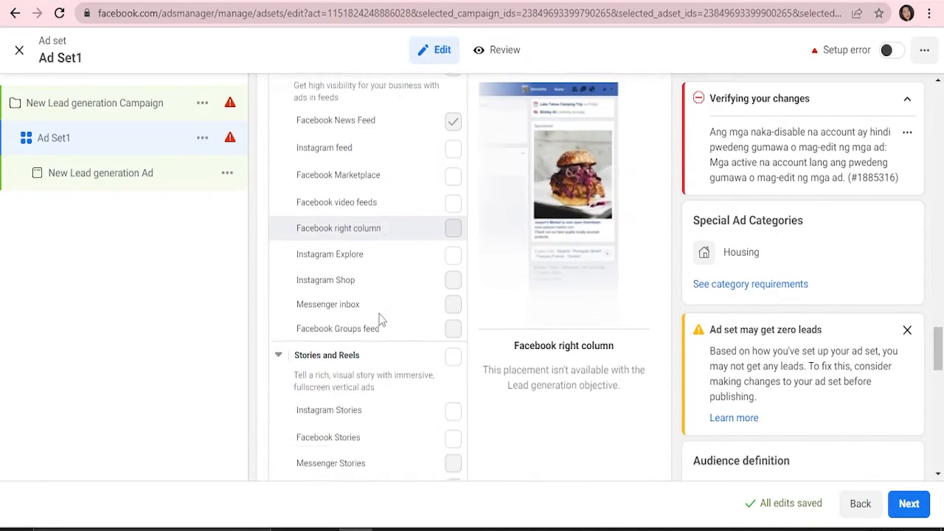
scroll(380, 319, down, 5)
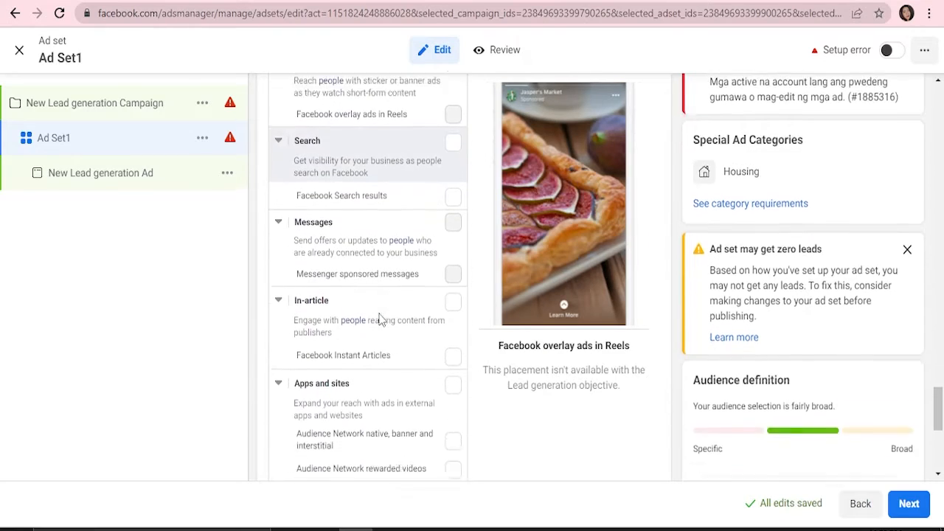
scroll(362, 333, down, 1)
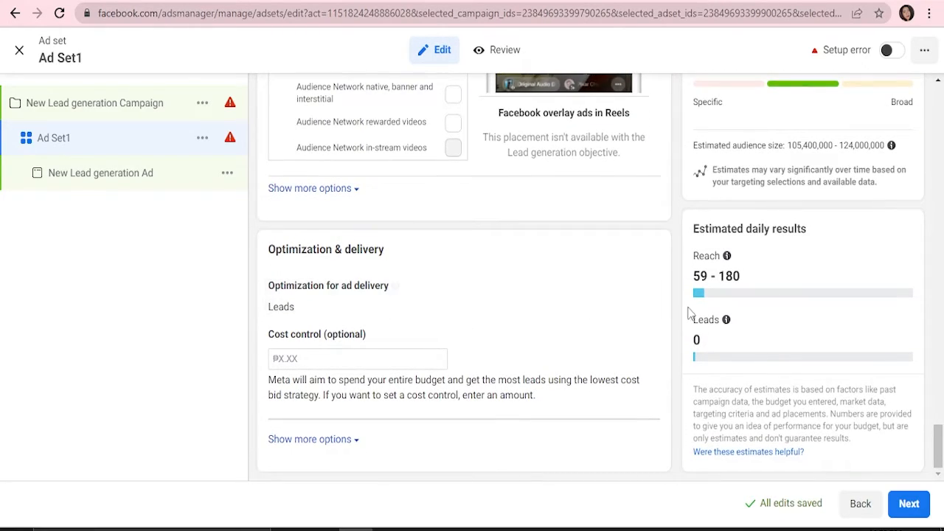
click(640, 287)
click(295, 319)
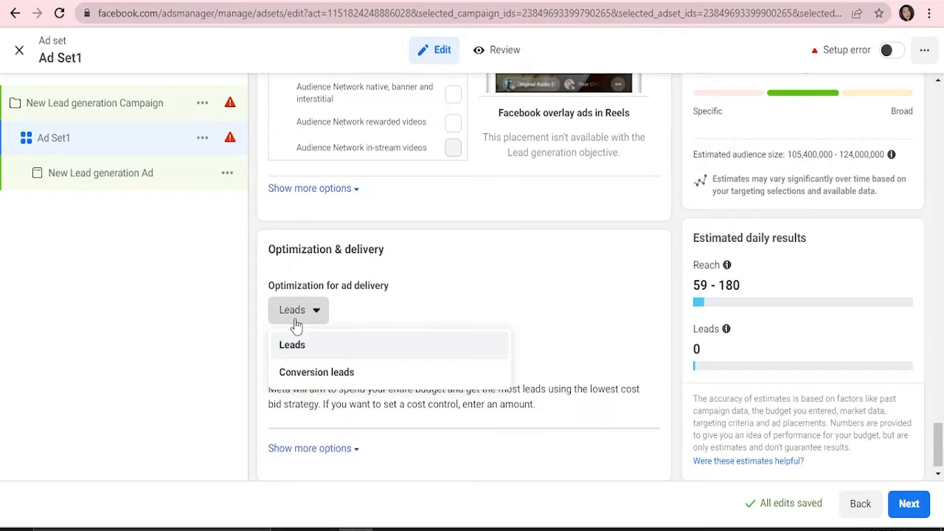
click(216, 324)
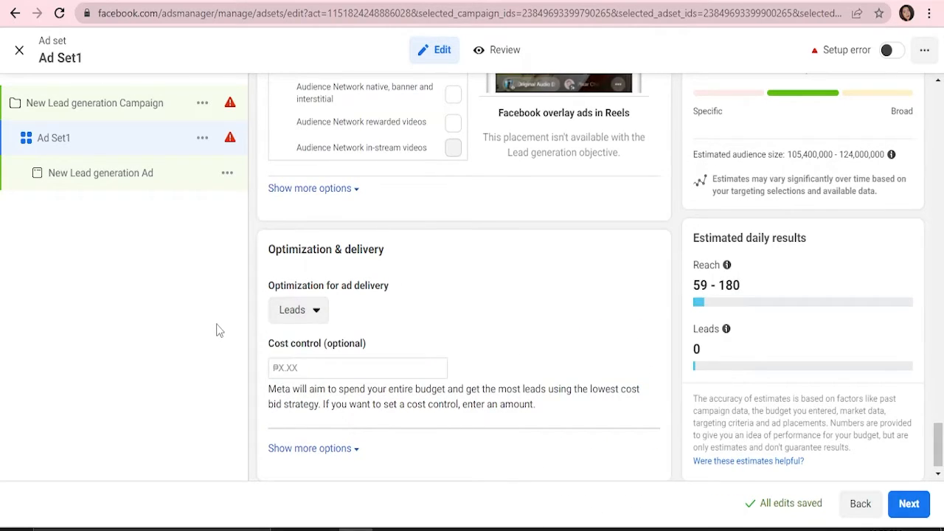
click(295, 317)
click(313, 373)
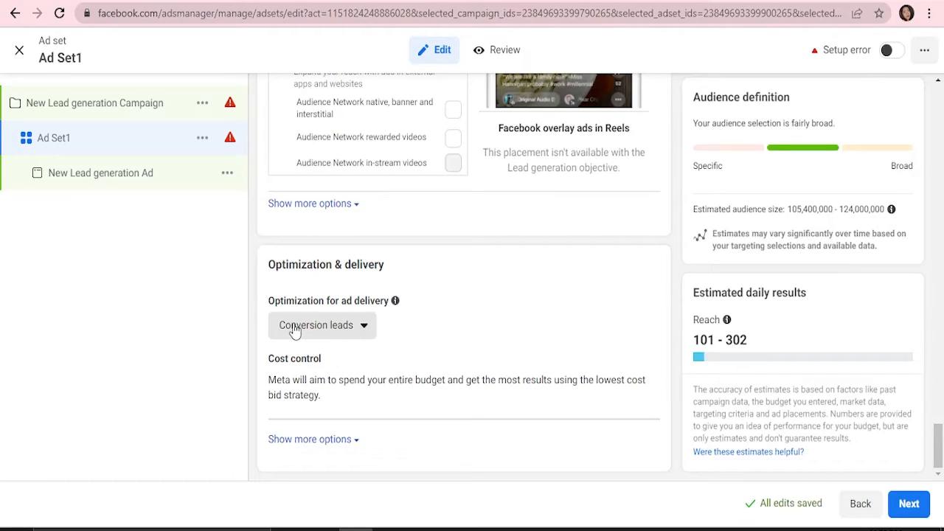
click(295, 328)
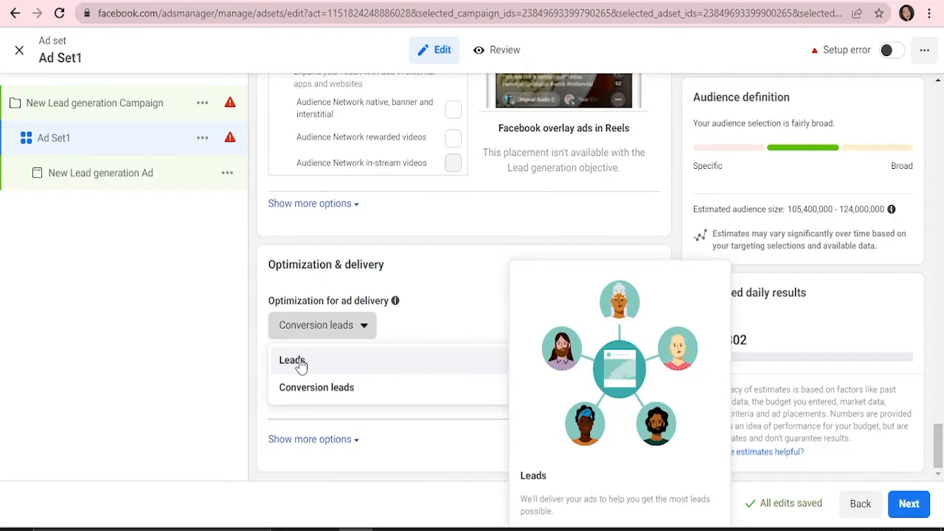
click(292, 360)
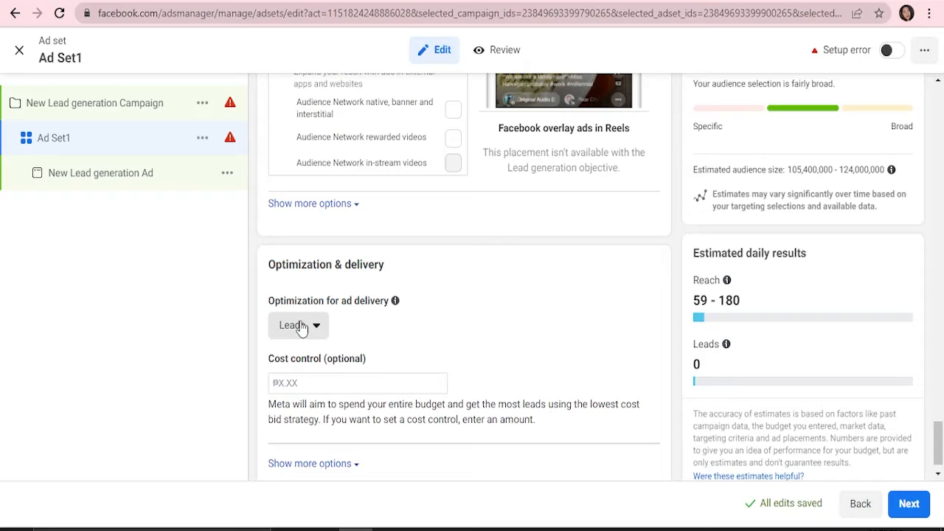
Continue to the ad level and rename the ad as Sellers and Buyers.
scroll(301, 329, down, 1)
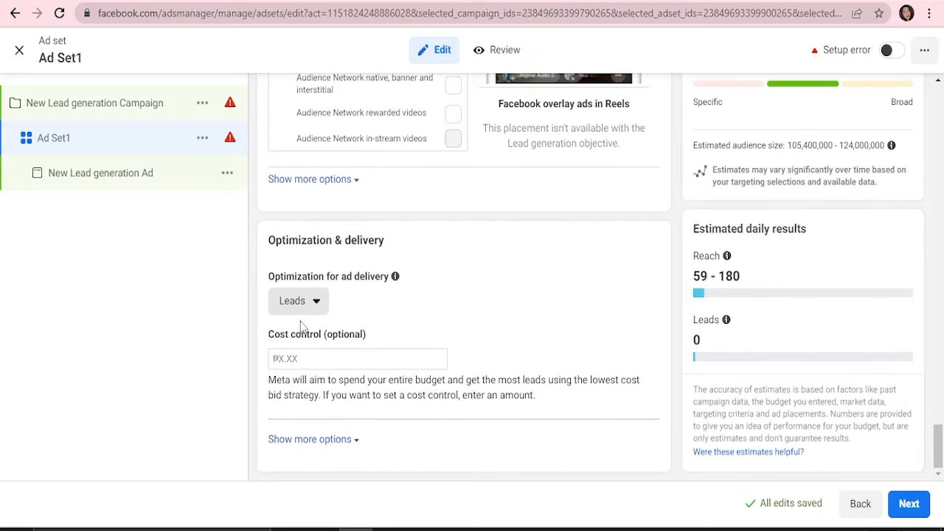
scroll(310, 360, down, 1)
click(309, 360)
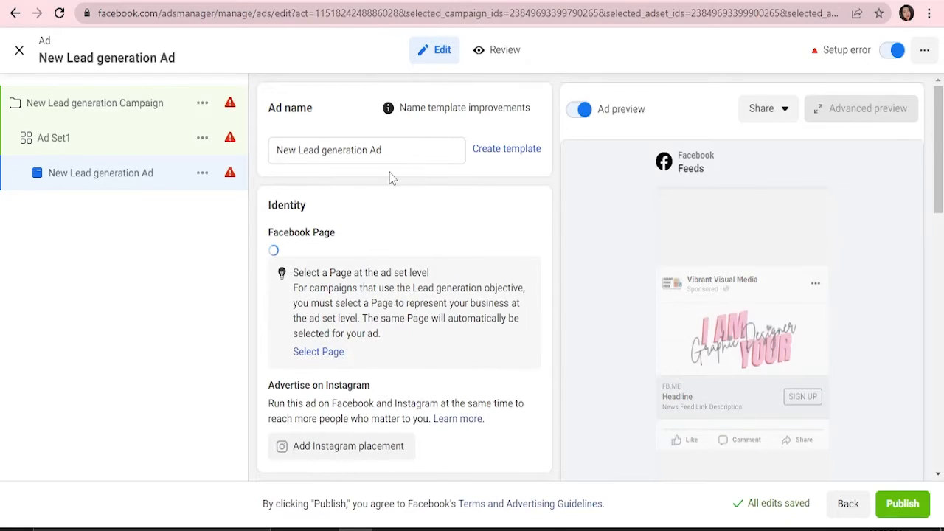
click(385, 152)
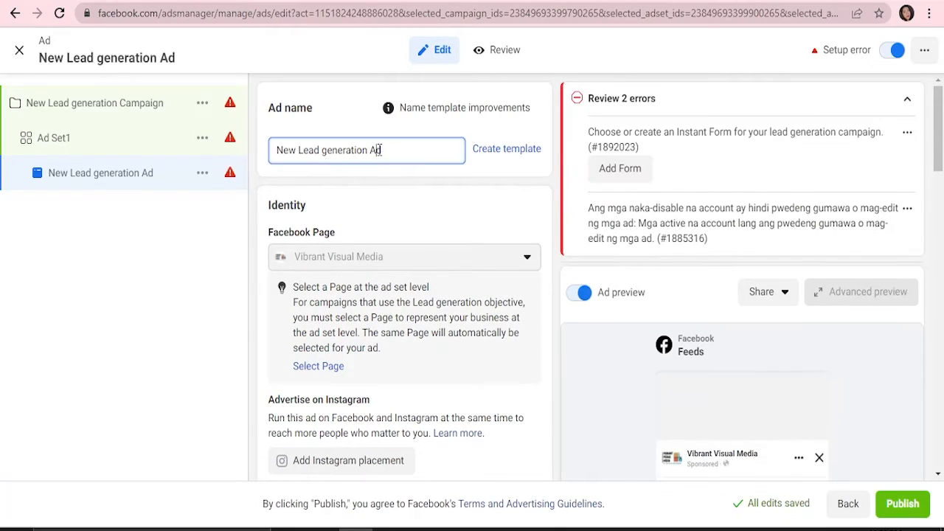
triple_click(380, 150)
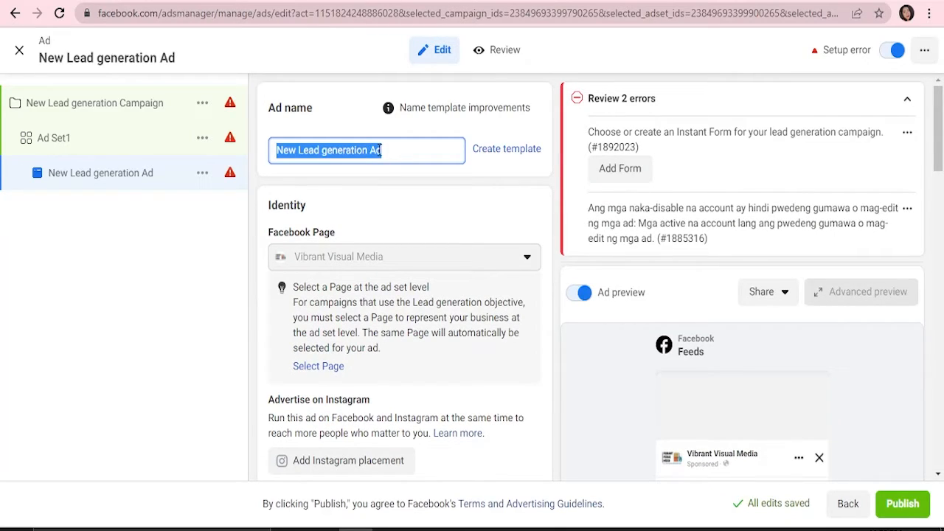
text(Sellers and Buyers)
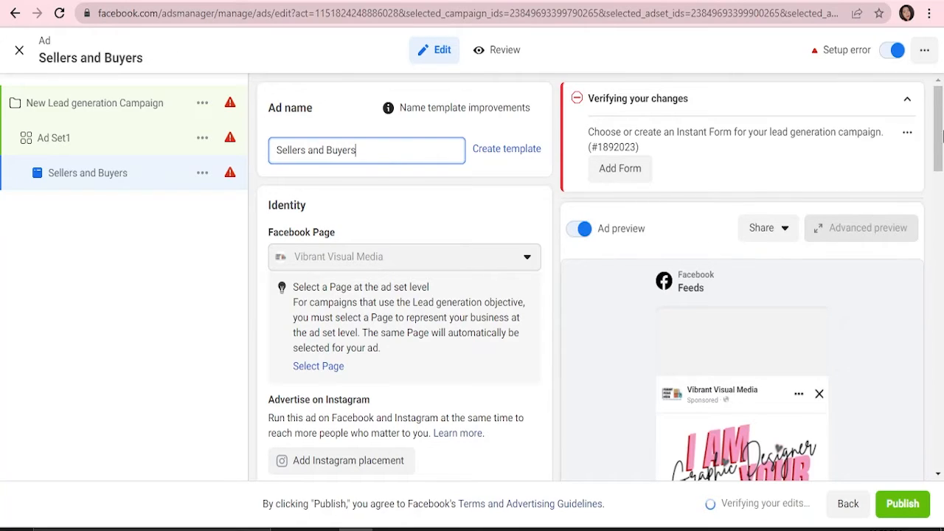
Examine the ad's format choices, media editing options, and primary text and headline fields.
drag(942, 135, 940, 217)
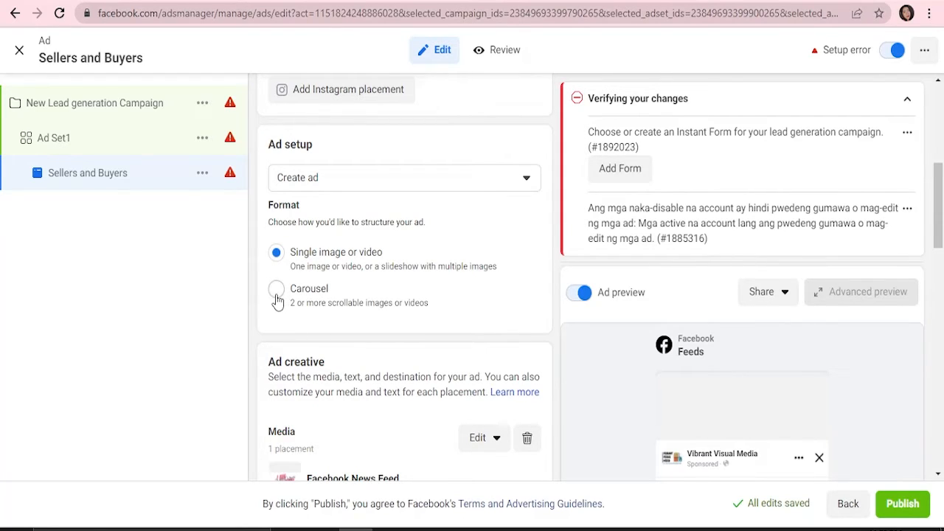
drag(940, 197, 940, 222)
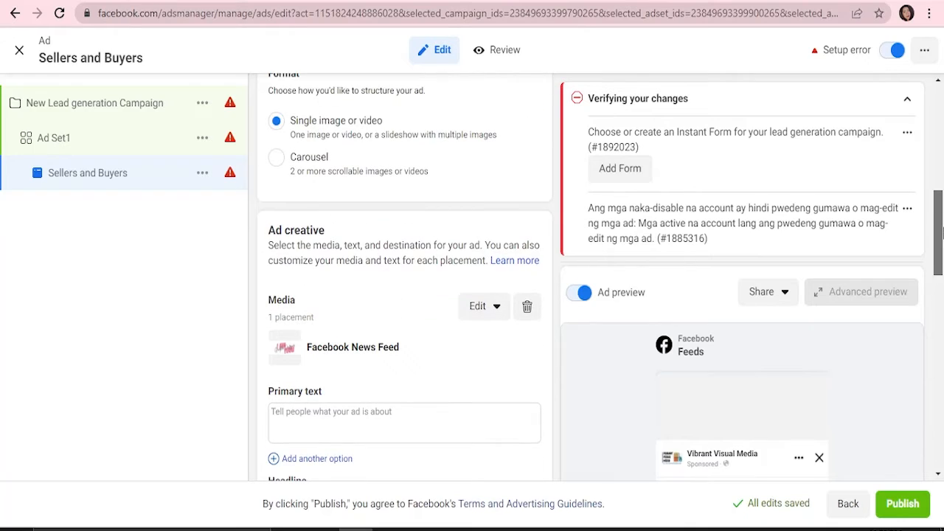
click(484, 315)
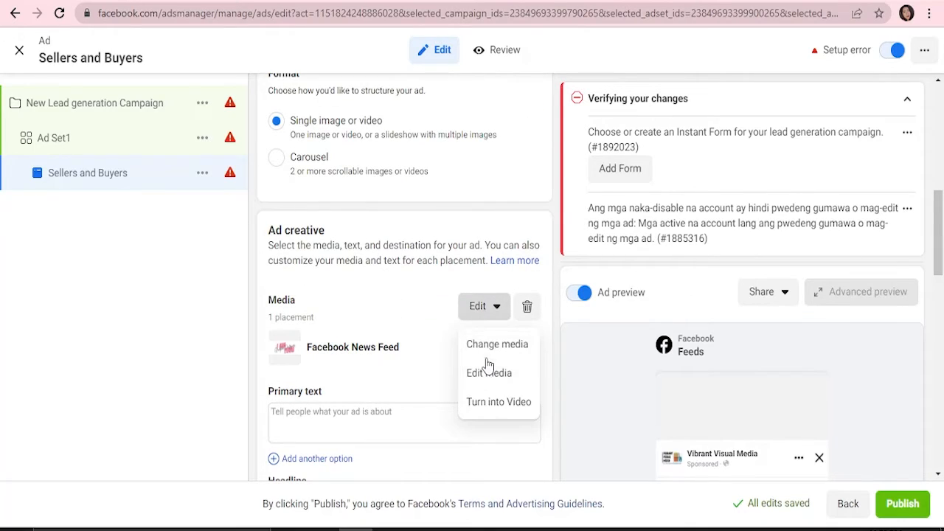
click(274, 414)
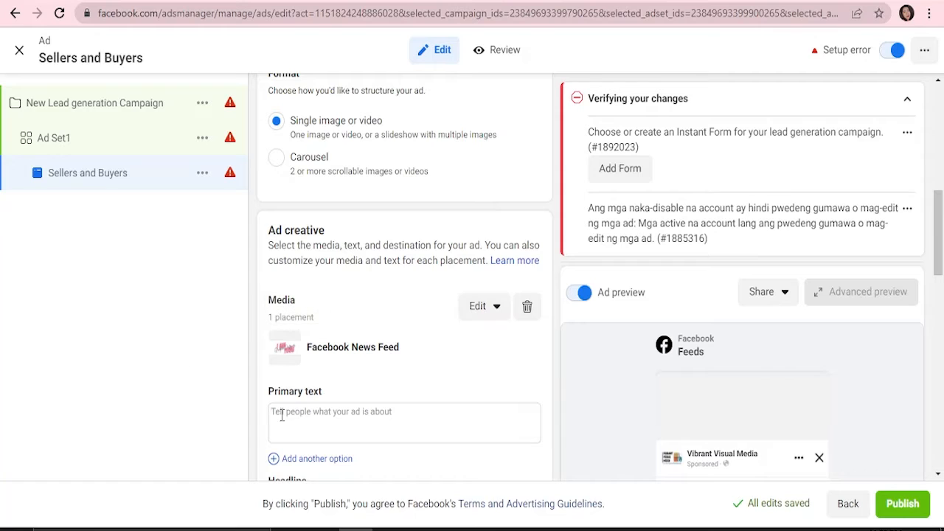
click(469, 411)
drag(940, 225, 940, 276)
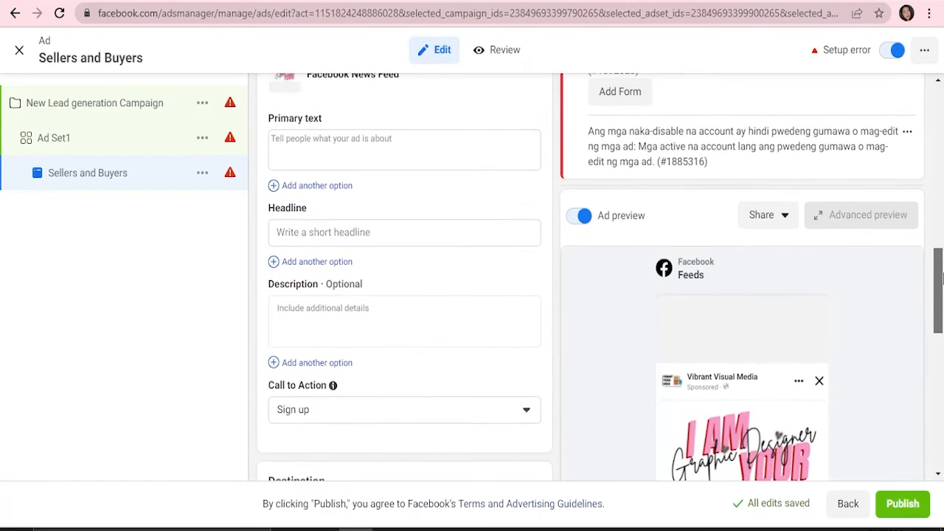
click(373, 152)
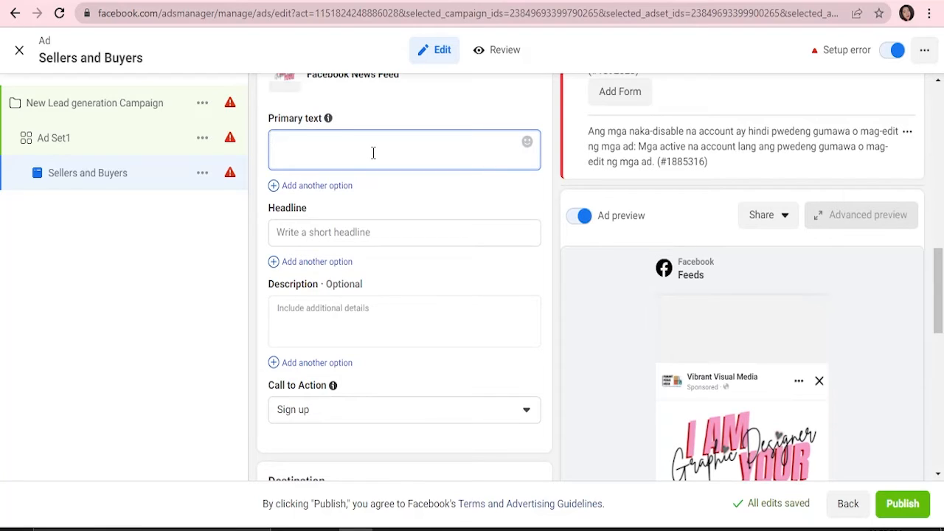
click(331, 230)
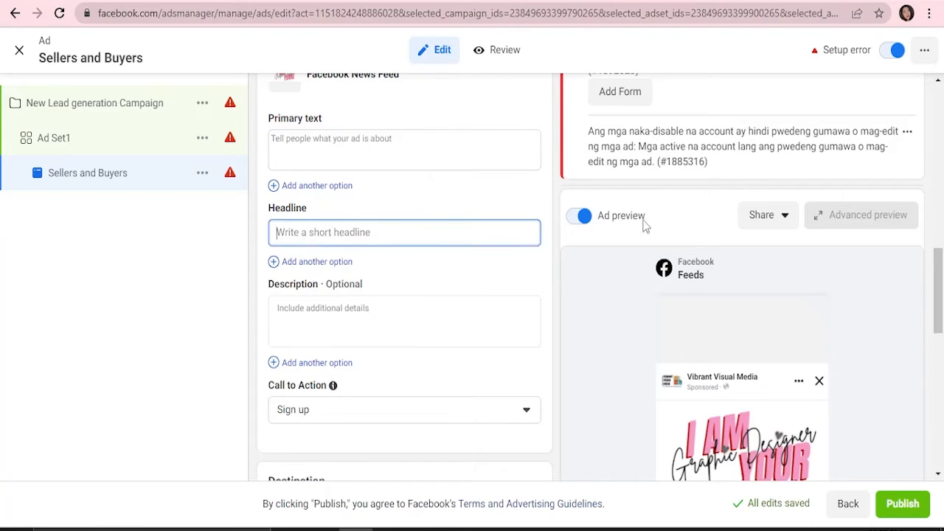
Set the ad's call to action to Learn more.
drag(940, 275, 940, 319)
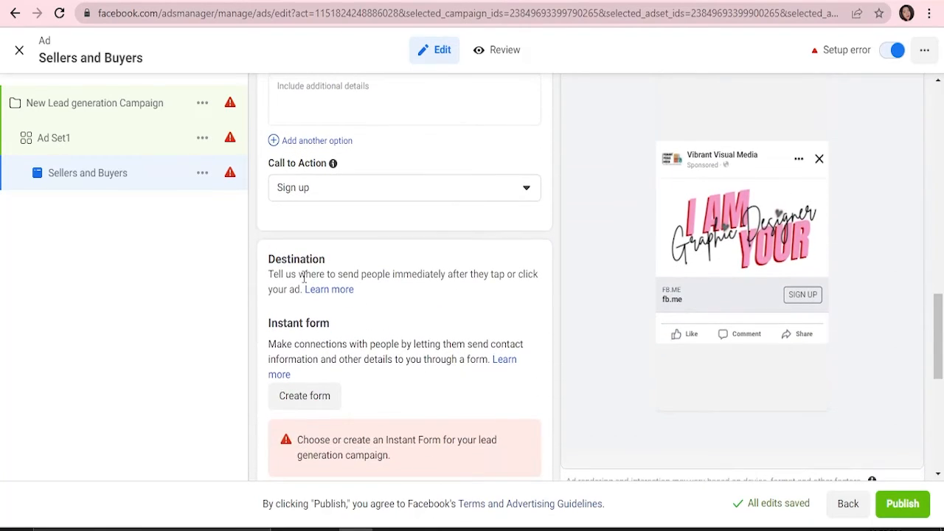
click(346, 190)
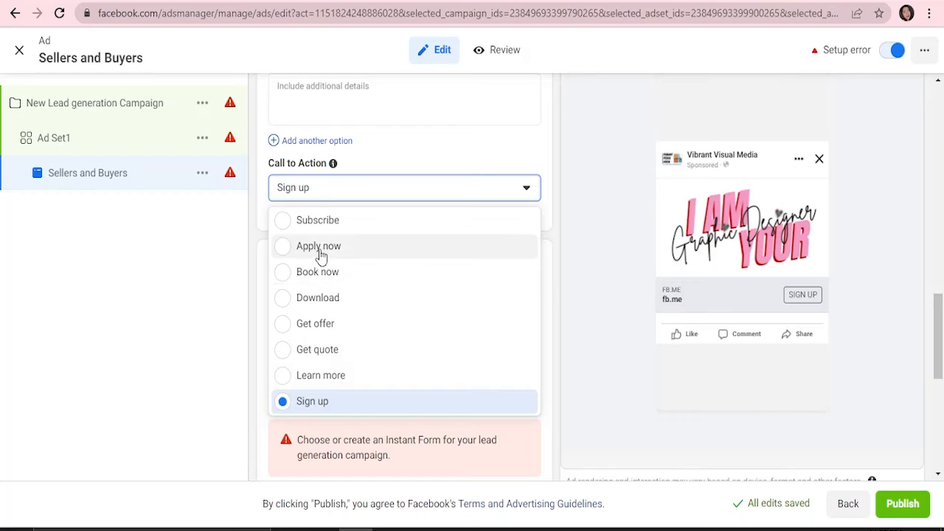
click(336, 380)
Start a new instant form for the ad and continue past the housing ads policy notice to the form's settings.
drag(939, 309, 940, 332)
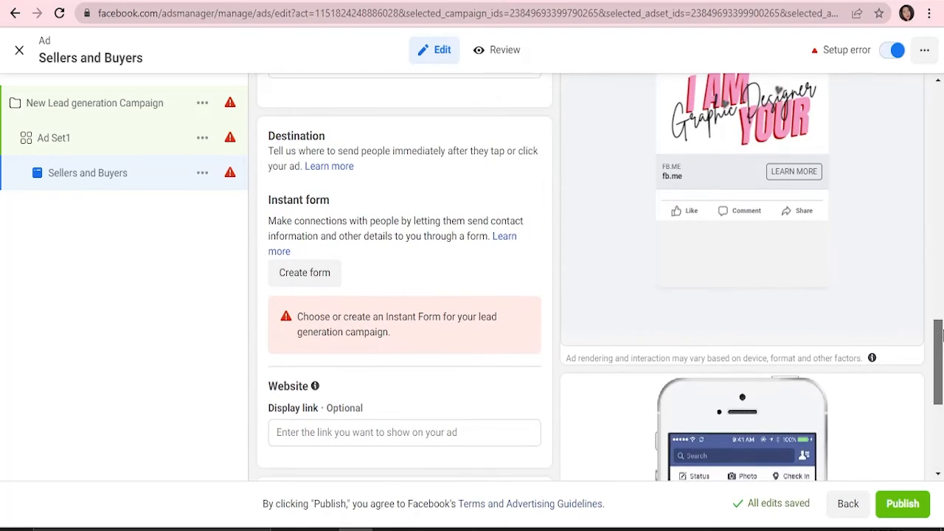
click(304, 271)
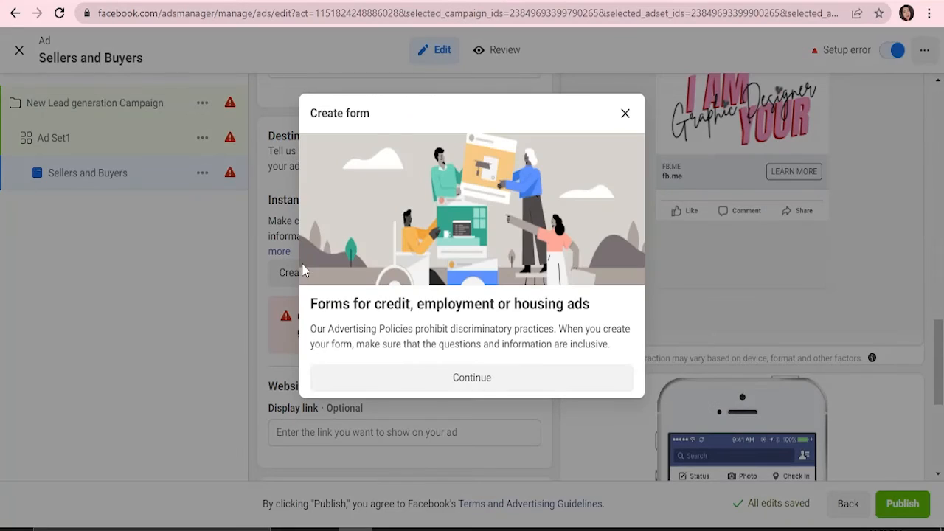
click(461, 376)
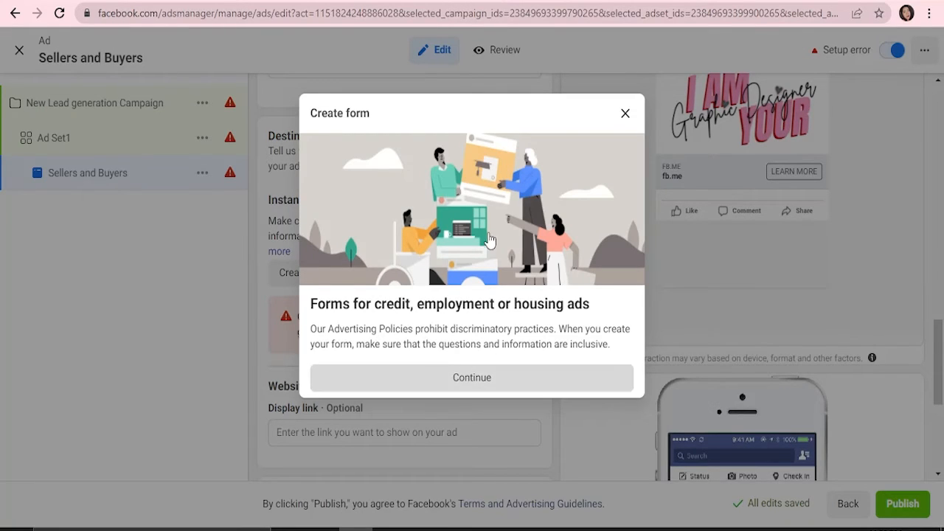
scroll(226, 274, down, 3)
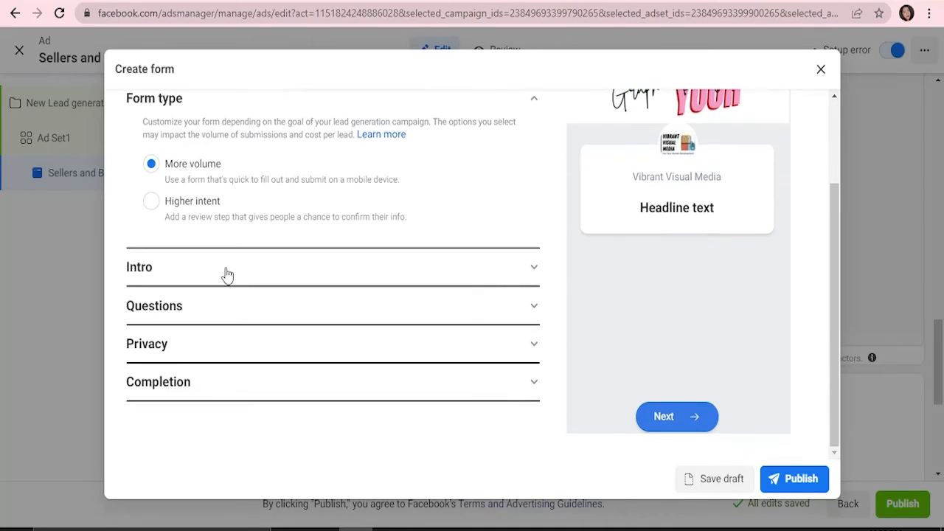
Close the instant form without saving it and confirm discarding the work in progress.
scroll(226, 271, up, 3)
scroll(721, 393, down, 3)
click(821, 69)
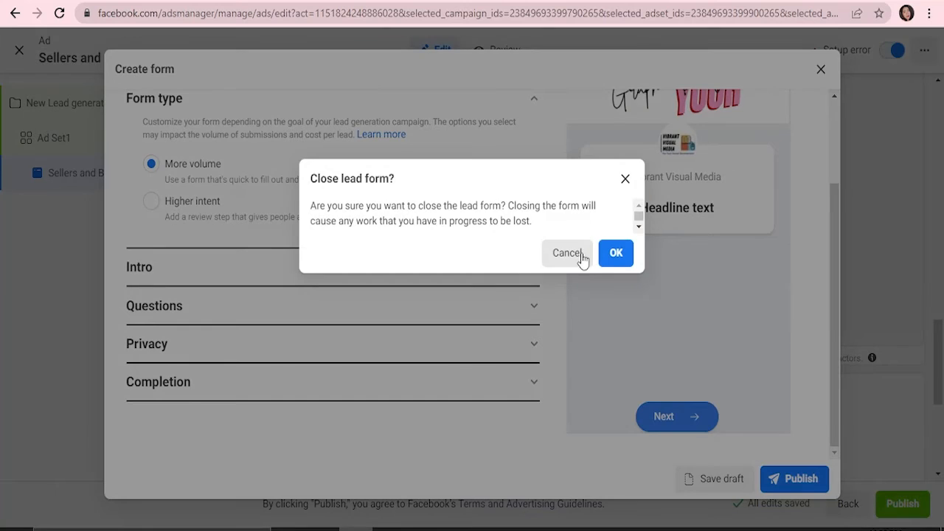
key(Return)
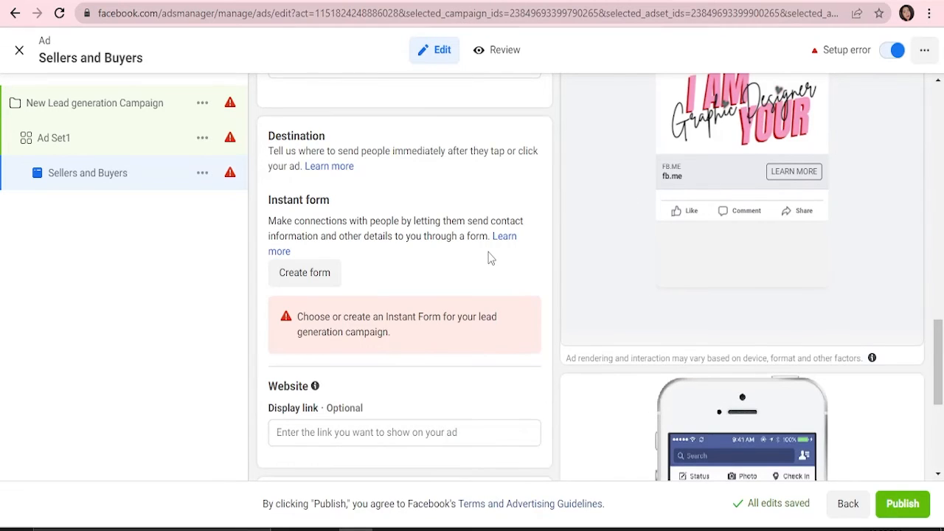
Switch the Sellers and Buyers ad off.
scroll(488, 257, down, 4)
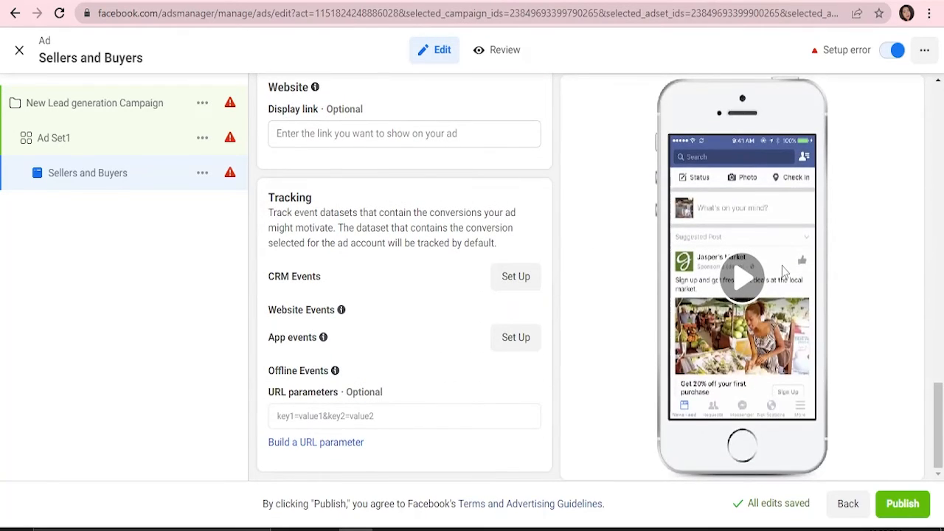
scroll(782, 266, up, 5)
scroll(829, 190, up, 3)
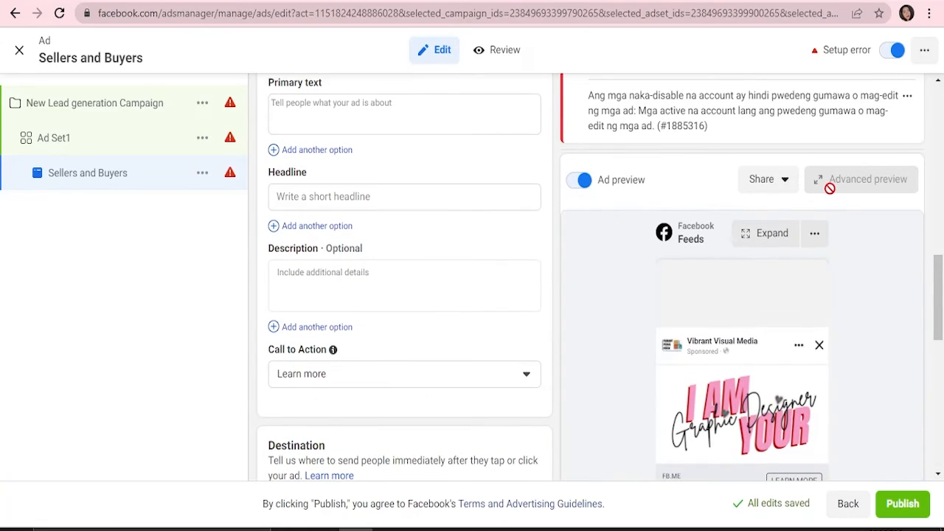
scroll(826, 197, down, 5)
scroll(826, 198, down, 2)
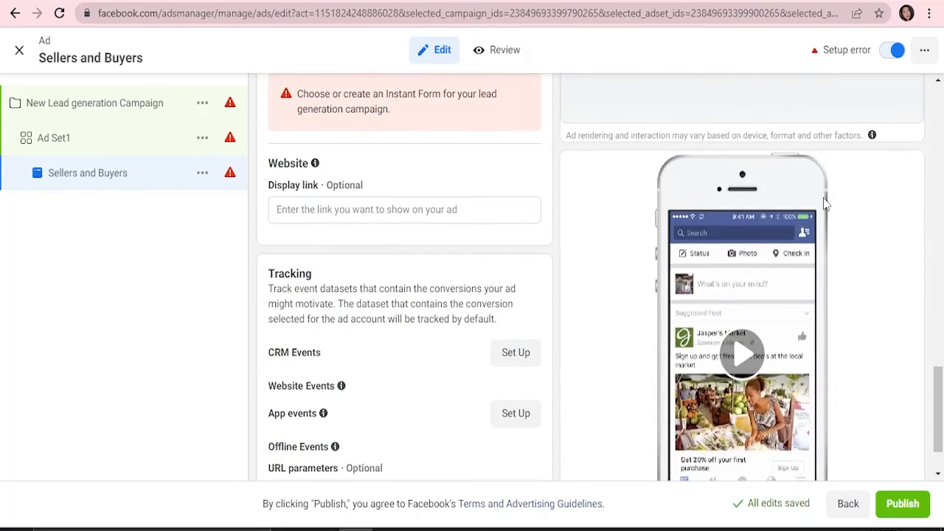
click(892, 50)
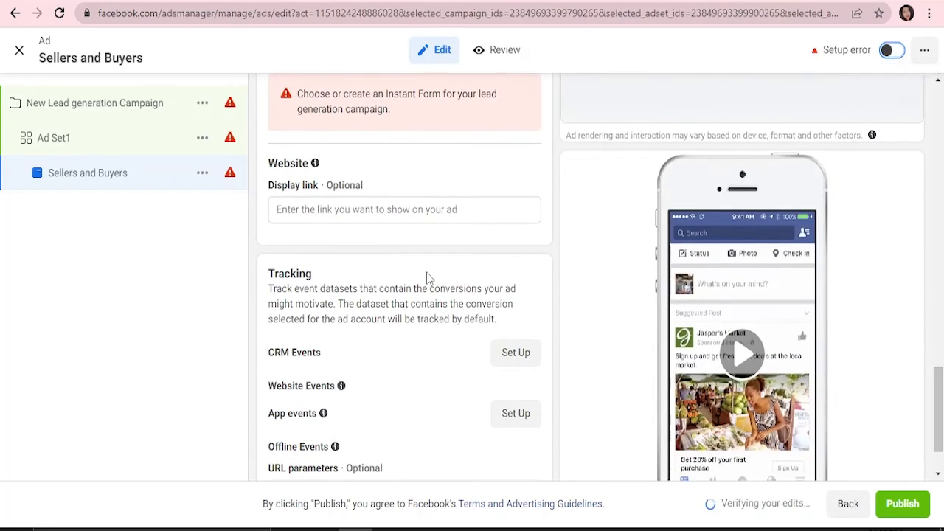
Examine the ad's text fields, destination, website and tracking settings, and its Facebook Feeds preview.
scroll(426, 277, up, 1)
scroll(426, 277, up, 3)
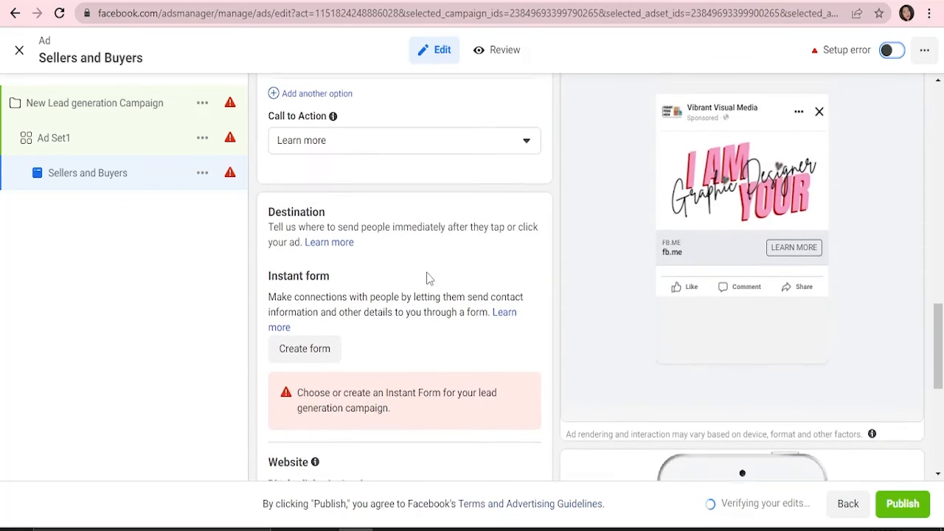
scroll(426, 277, up, 2)
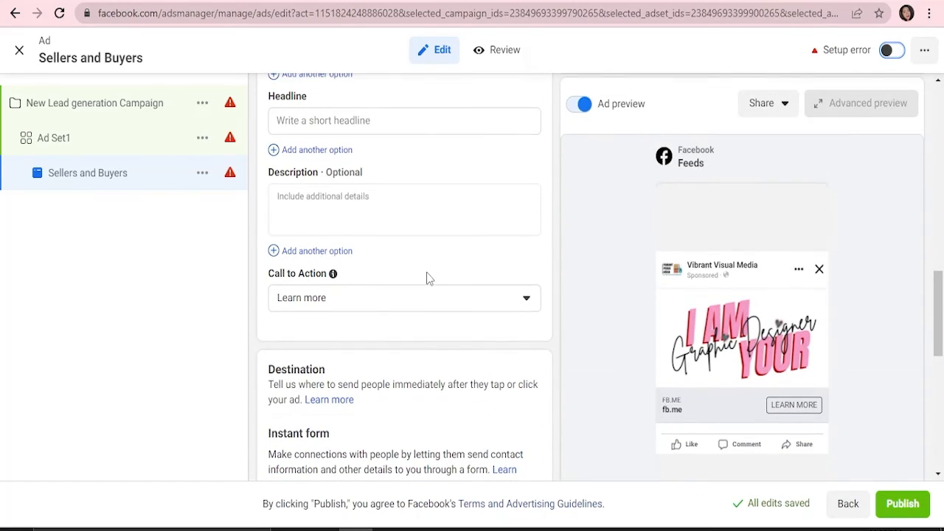
scroll(426, 277, down, 3)
scroll(426, 277, down, 3)
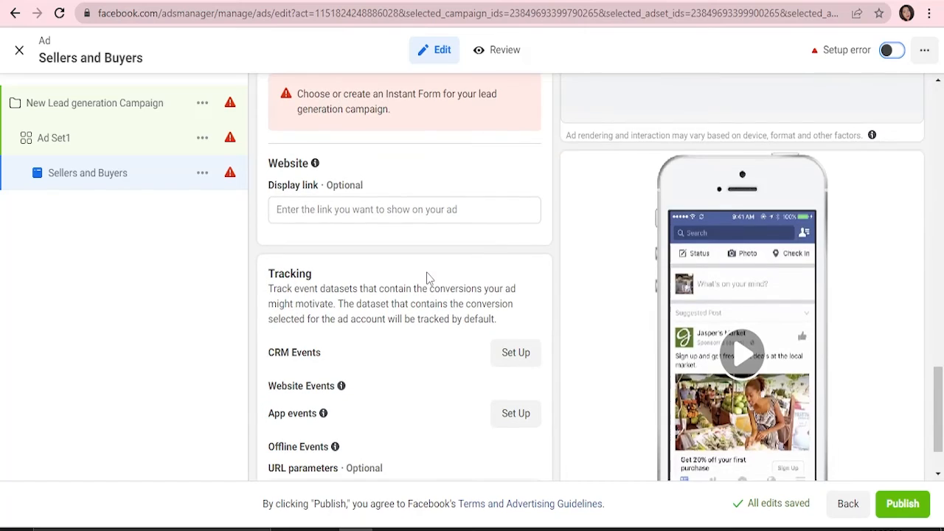
scroll(426, 278, down, 1)
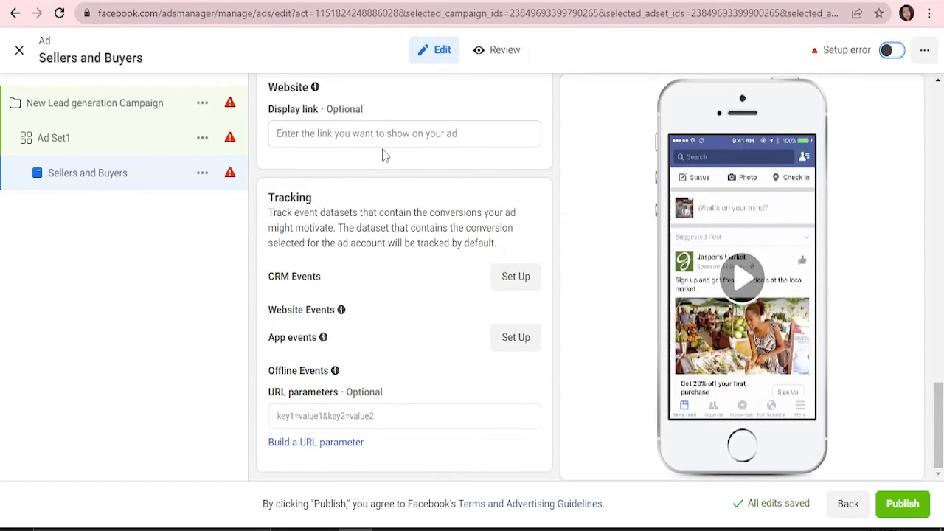
scroll(388, 332, up, 6)
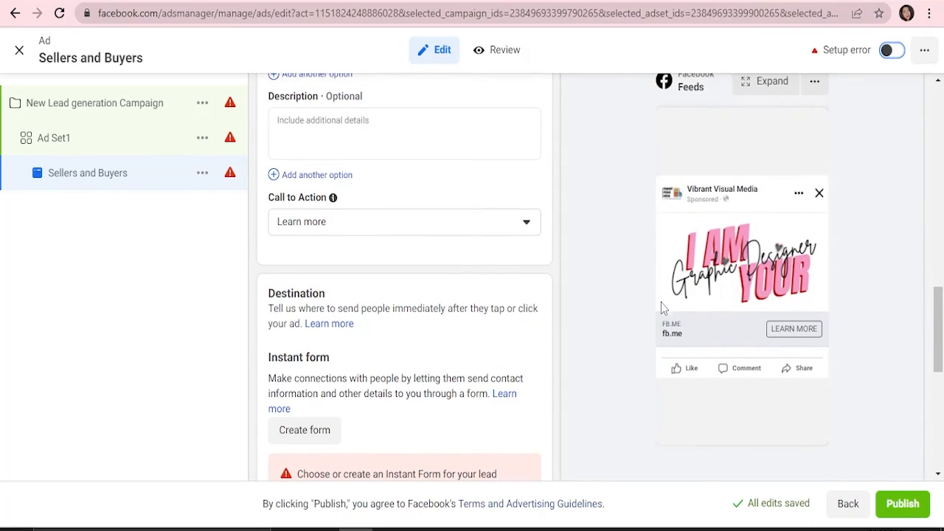
scroll(661, 303, up, 1)
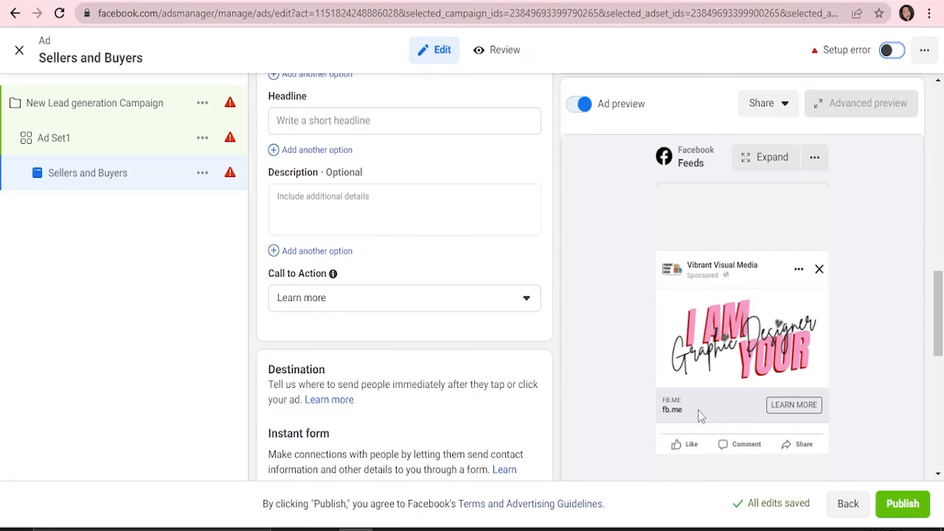
scroll(671, 417, up, 1)
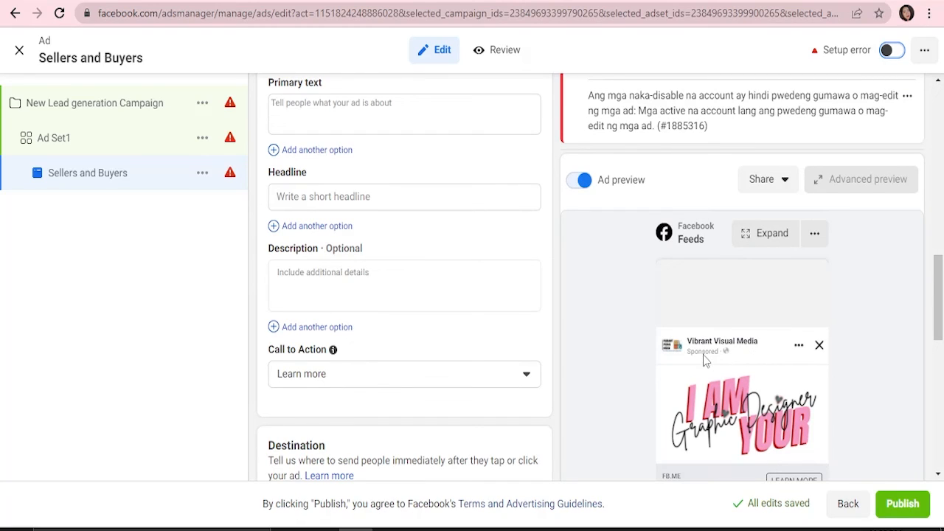
scroll(678, 353, down, 2)
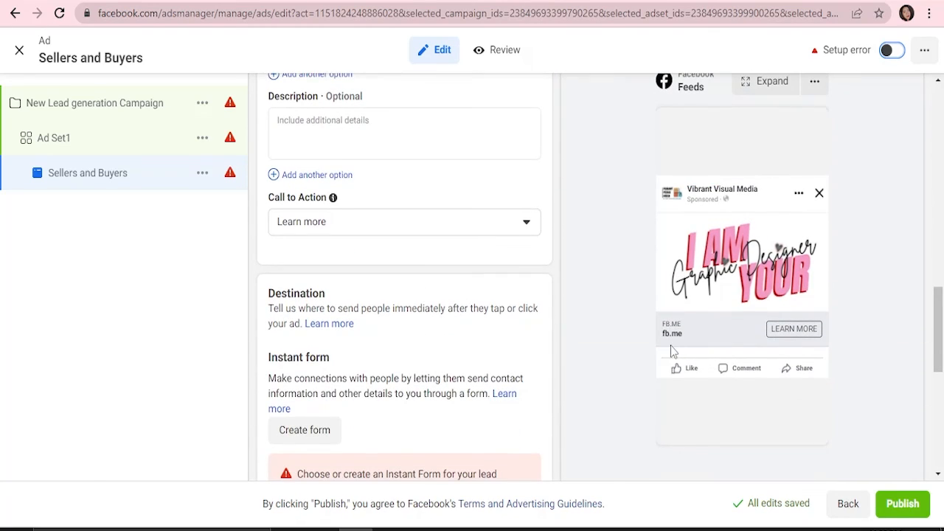
scroll(671, 352, up, 2)
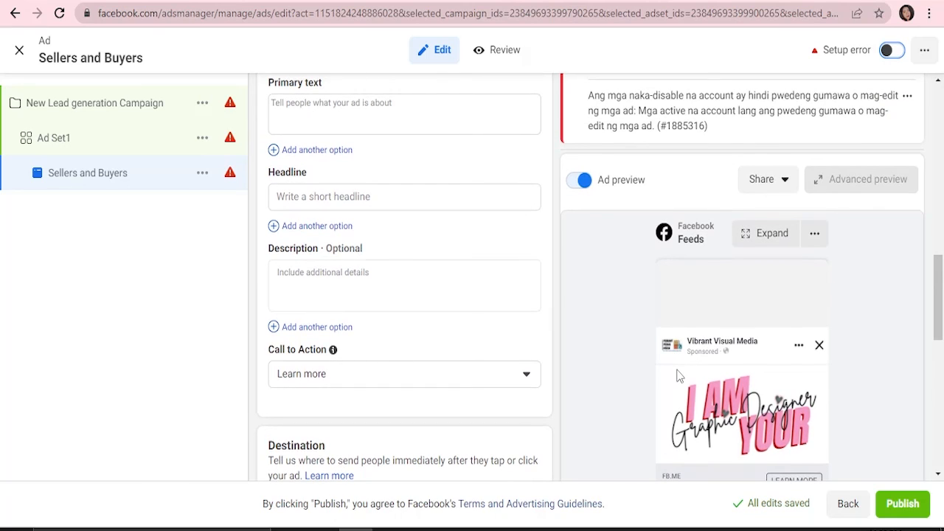
scroll(719, 377, down, 3)
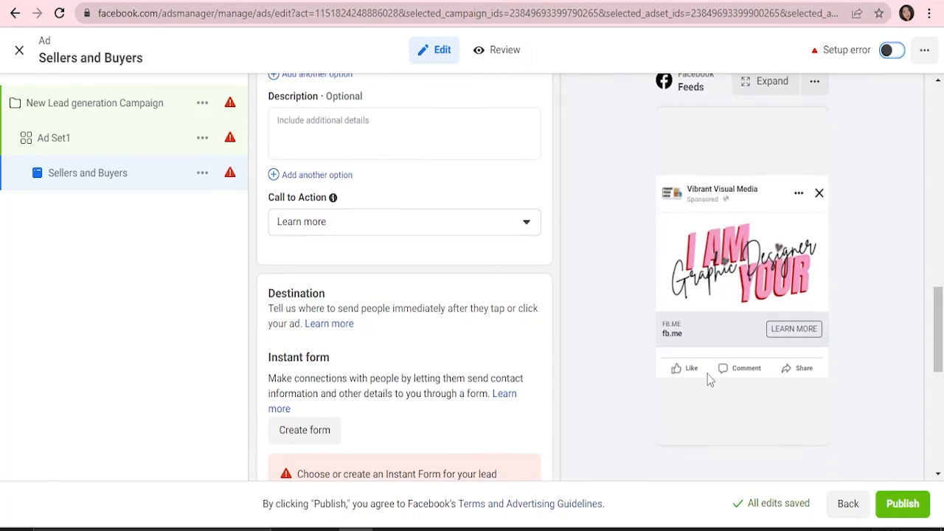